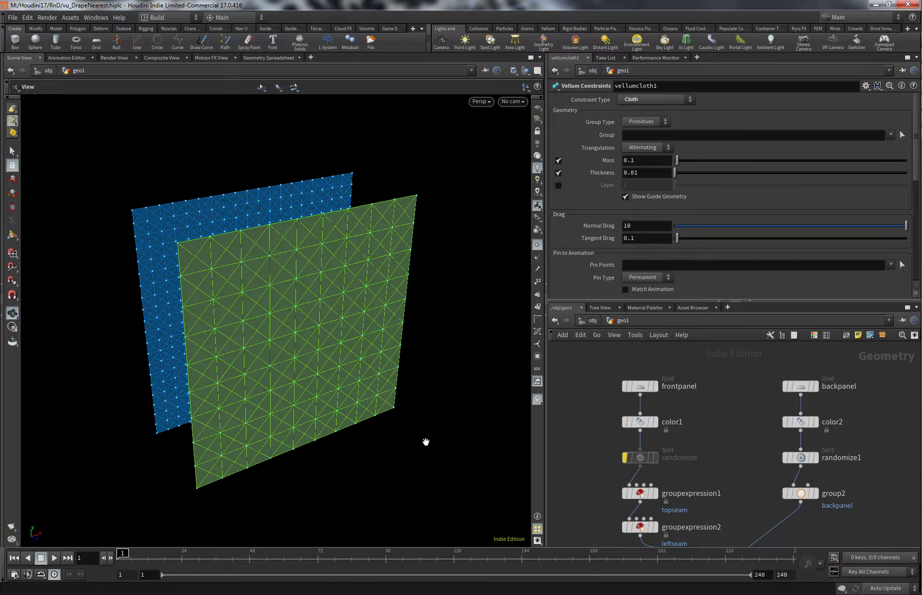
Orbit the two cloth panels to a closer angled view and bring merge1 into the network view
mouse_move(397, 453)
left_mouse_down()
mouse_move(344, 451)
mouse_move(372, 458)
mouse_move(356, 458)
left_mouse_up()
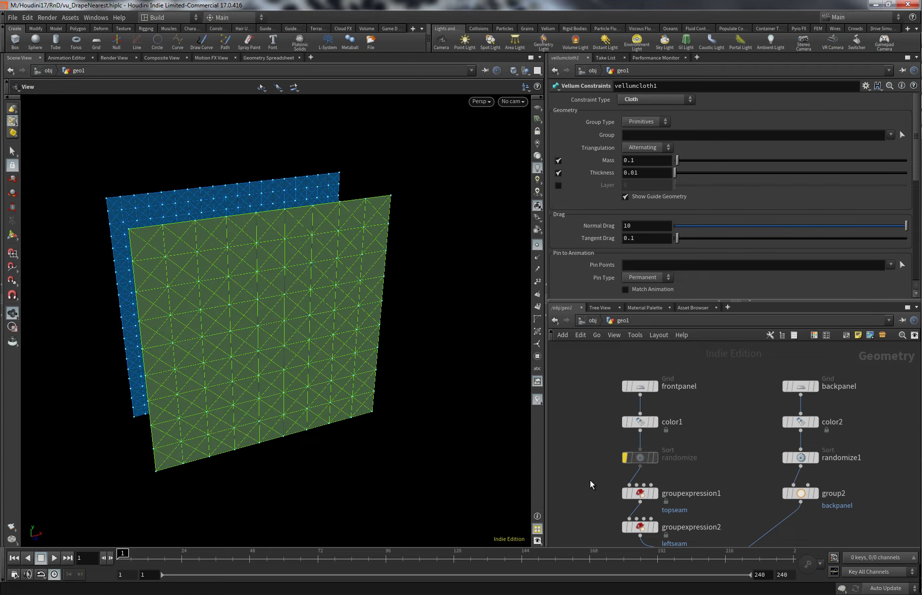
mouse_move(596, 492)
middle_mouse_down()
mouse_move(593, 432)
mouse_move(602, 442)
middle_mouse_up()
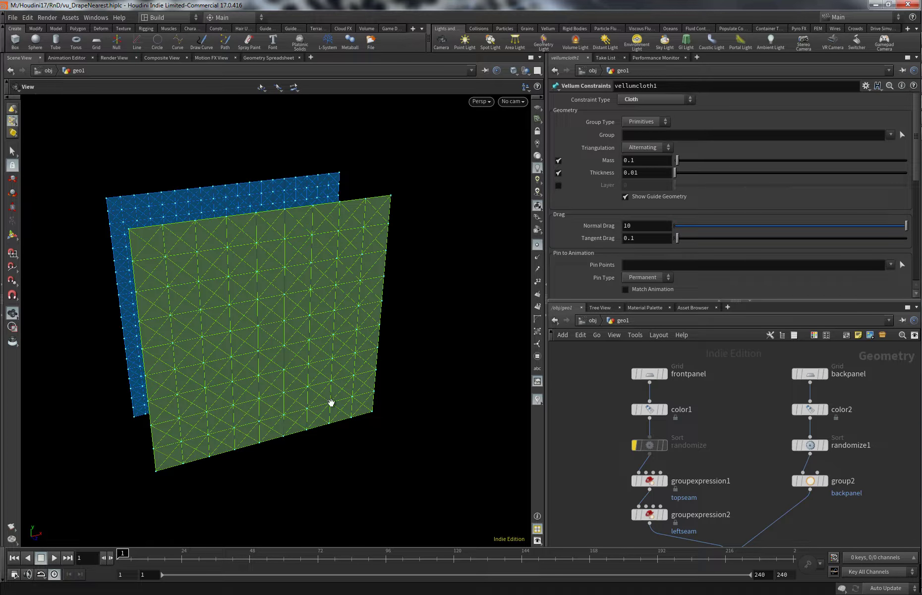
mouse_move(336, 391)
left_mouse_down()
mouse_move(344, 406)
mouse_move(266, 355)
mouse_move(361, 373)
mouse_move(273, 363)
mouse_move(294, 365)
left_mouse_up()
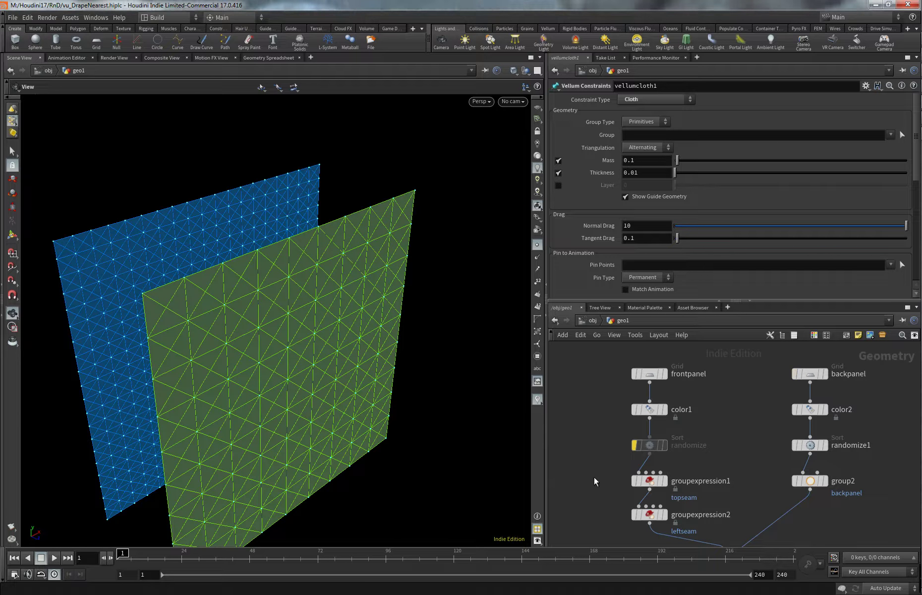
Display only the front panel at the topseam stage with point numbers shown, viewed frontally
left_click(667, 487)
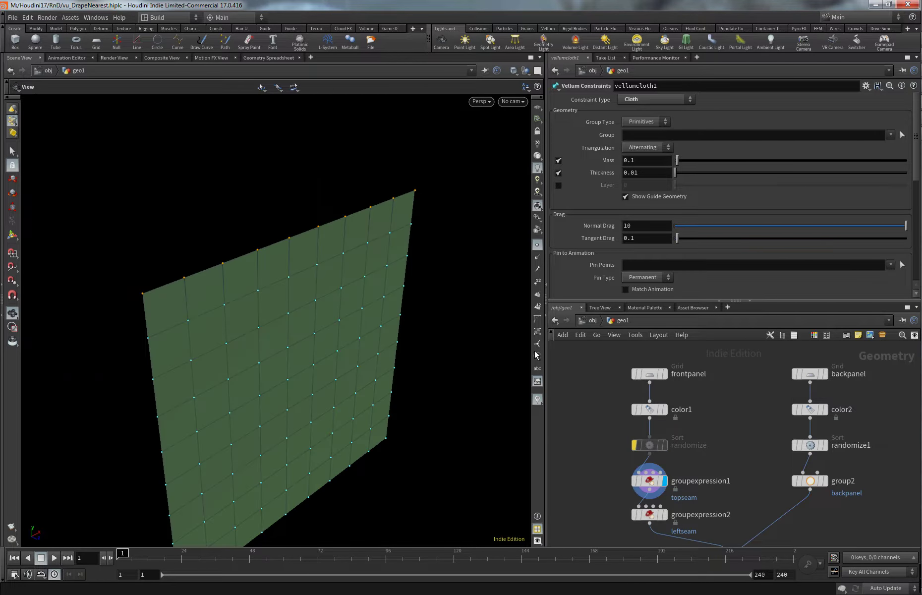
left_click(537, 282)
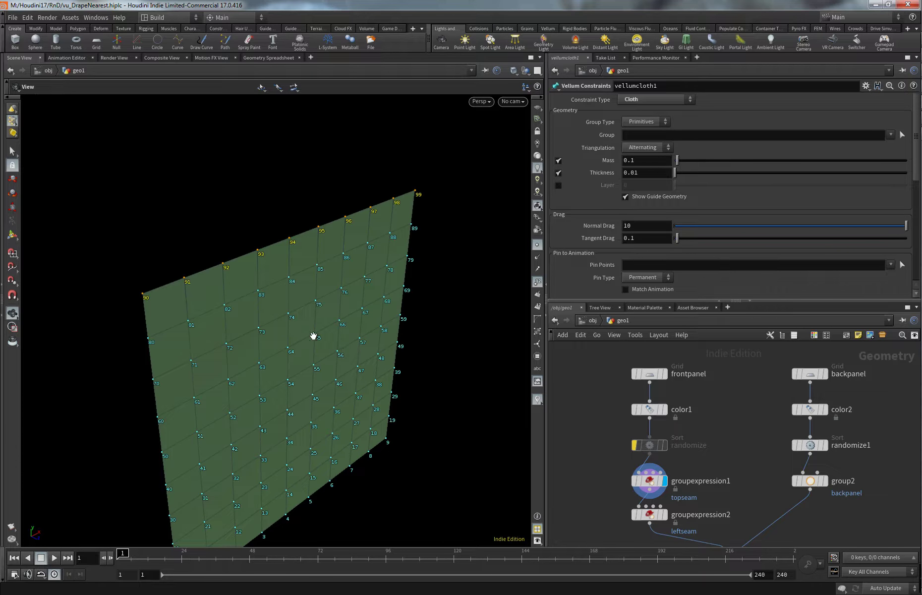
mouse_move(313, 337)
left_mouse_down()
mouse_move(309, 360)
mouse_move(250, 334)
mouse_move(286, 310)
mouse_move(187, 282)
left_mouse_up()
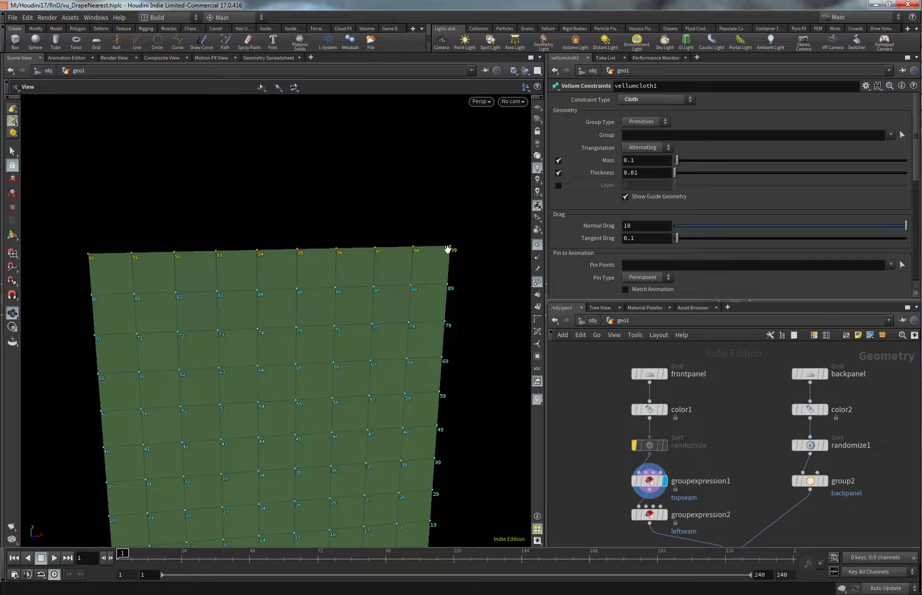
Re-enable the randomize sort to shuffle the front panel's point numbers and select groupexpression1
mouse_move(599, 449)
middle_mouse_down()
mouse_move(599, 394)
mouse_move(636, 426)
middle_mouse_up()
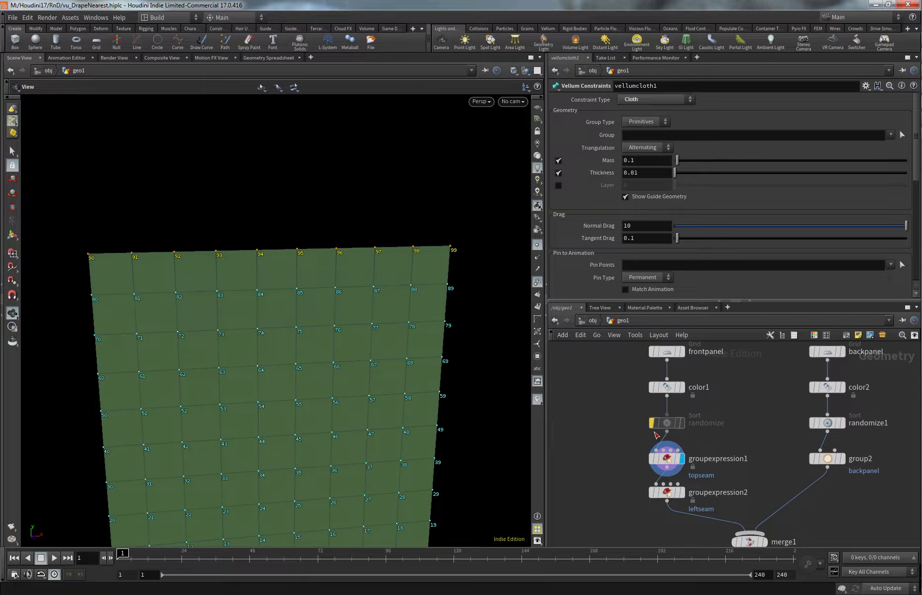
left_click(653, 423)
middle_click_drag(306, 396, 337, 340)
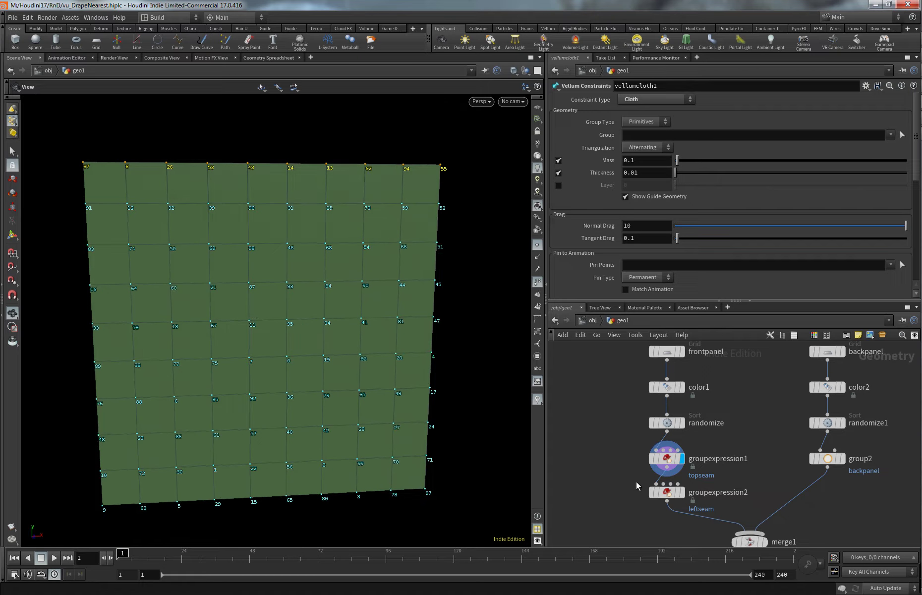
left_click(667, 459)
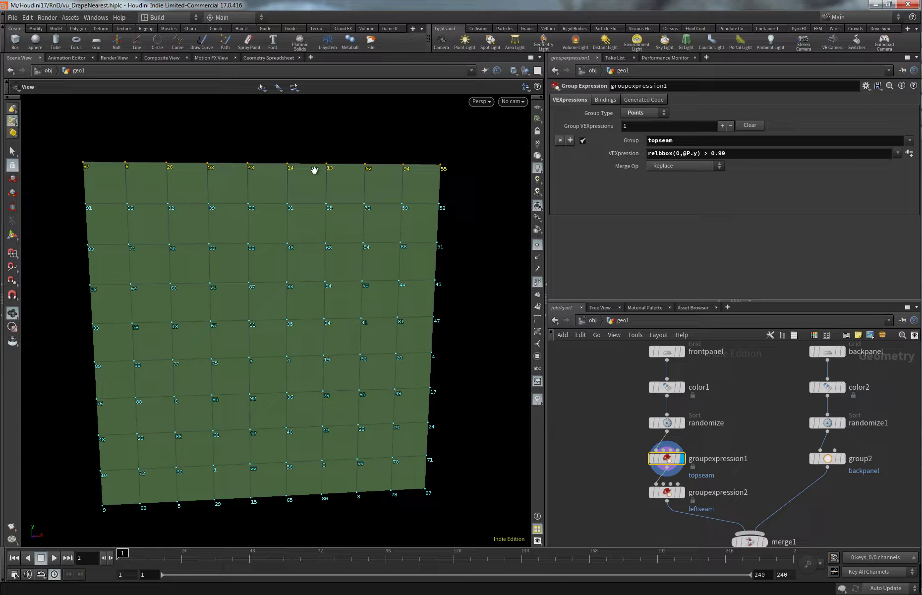
Display the leftseam group expression result and bring the backpanel branch into view
left_click(680, 493)
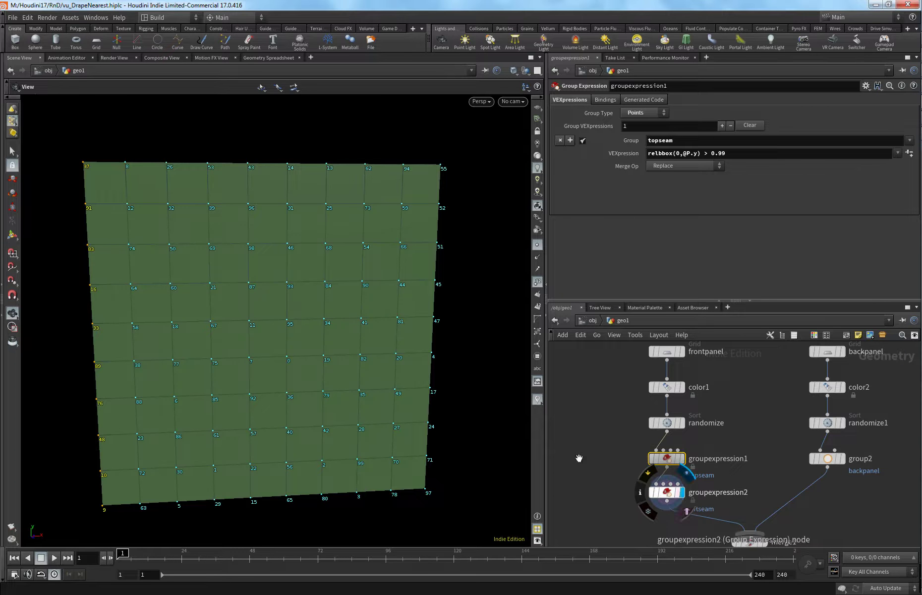
middle_click_drag(263, 382, 317, 359)
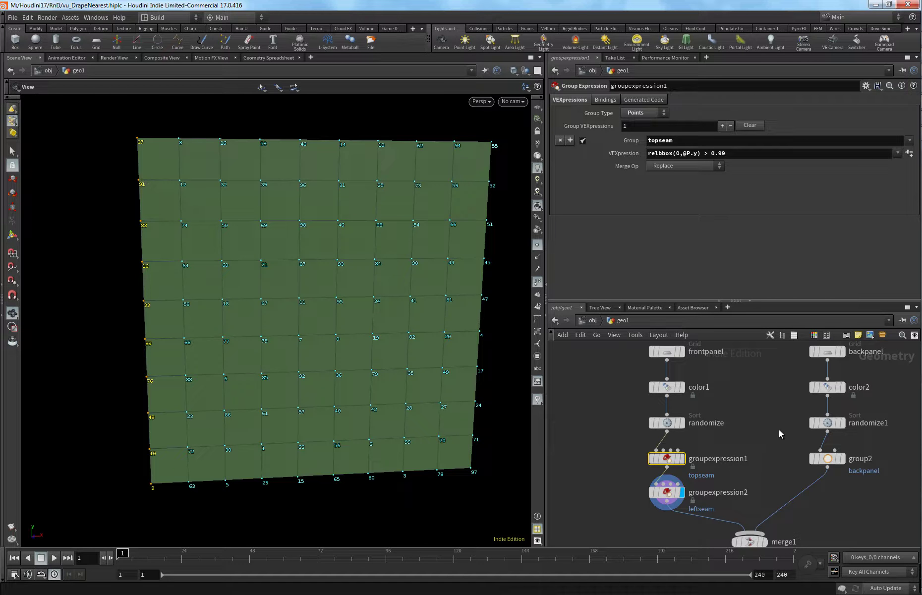
middle_click_drag(780, 434, 676, 468)
Step the display through the raw, coloured and randomized back panel stages
left_click(740, 386)
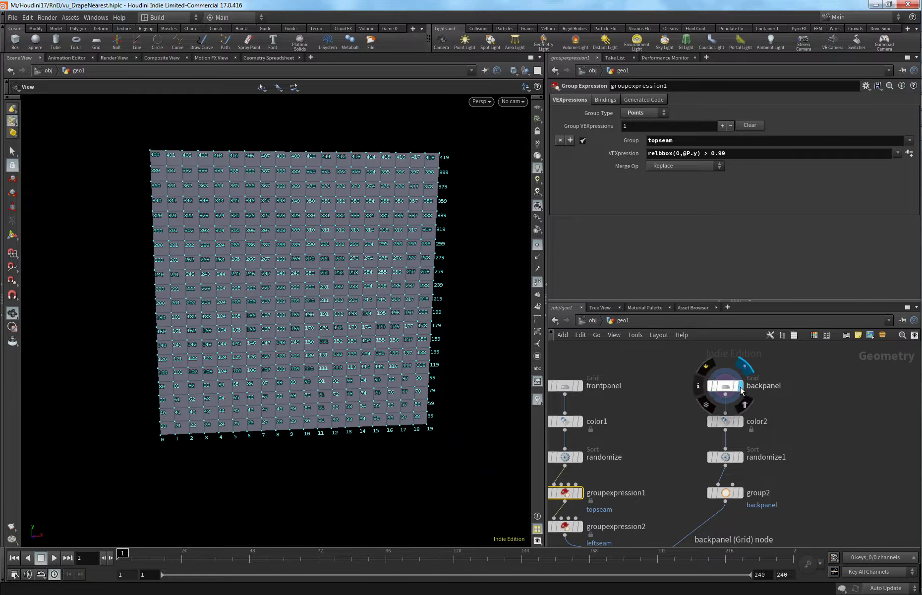
left_click(740, 422)
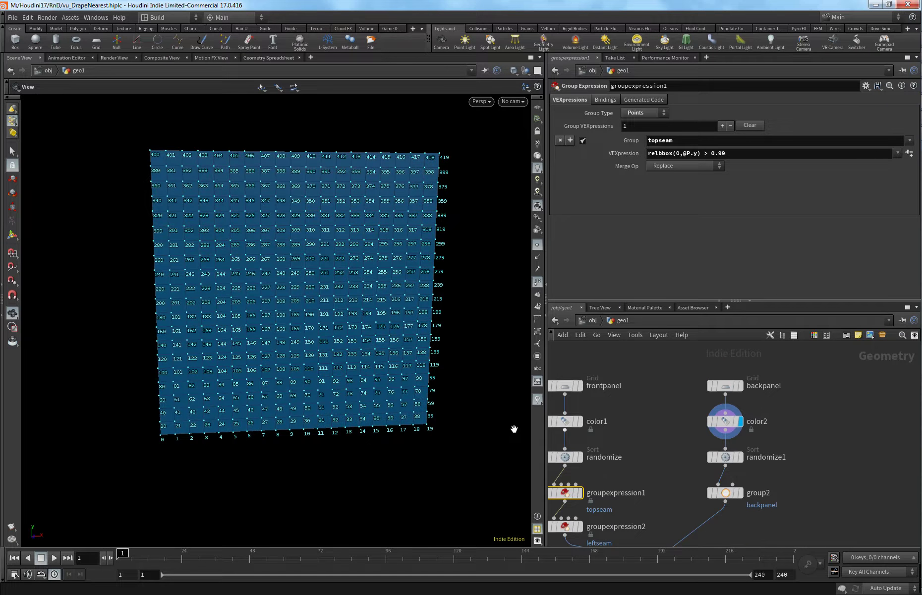
left_click(740, 457)
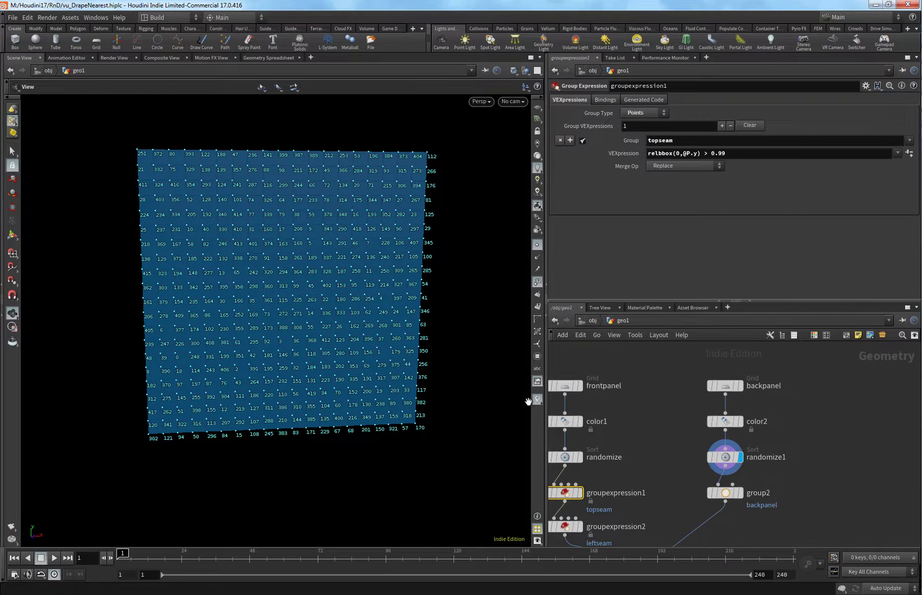
middle_click_drag(396, 326, 396, 331)
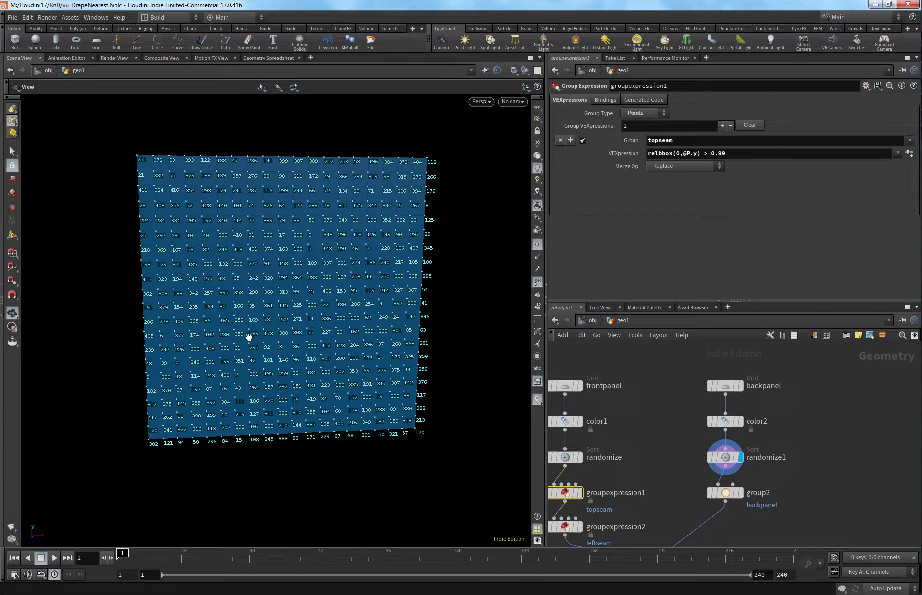
mouse_move(662, 452)
middle_mouse_down()
mouse_move(646, 415)
mouse_move(735, 426)
middle_mouse_up()
Inspect and display the backpanel group2 points, then bring vellumcloth1 into view
left_click(710, 454)
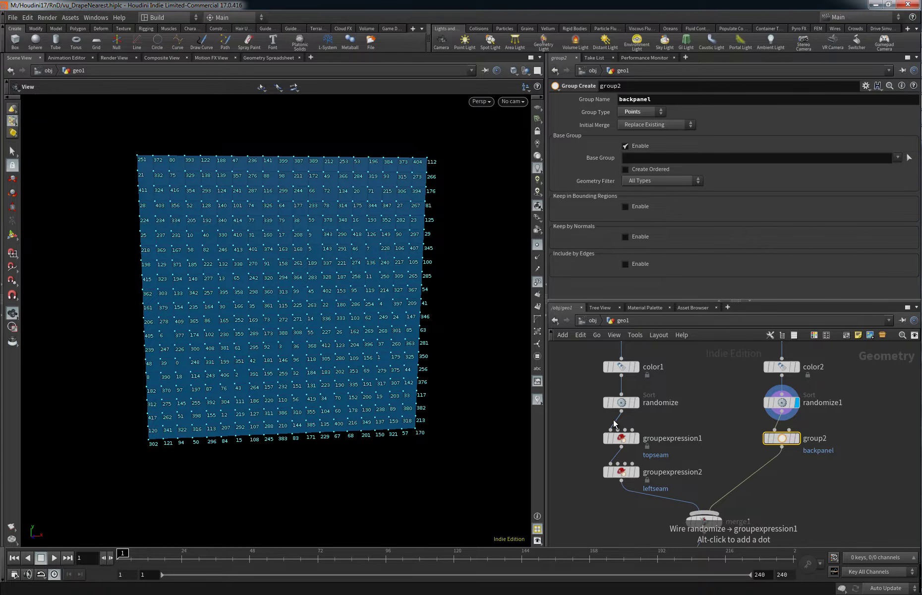
left_click(797, 440)
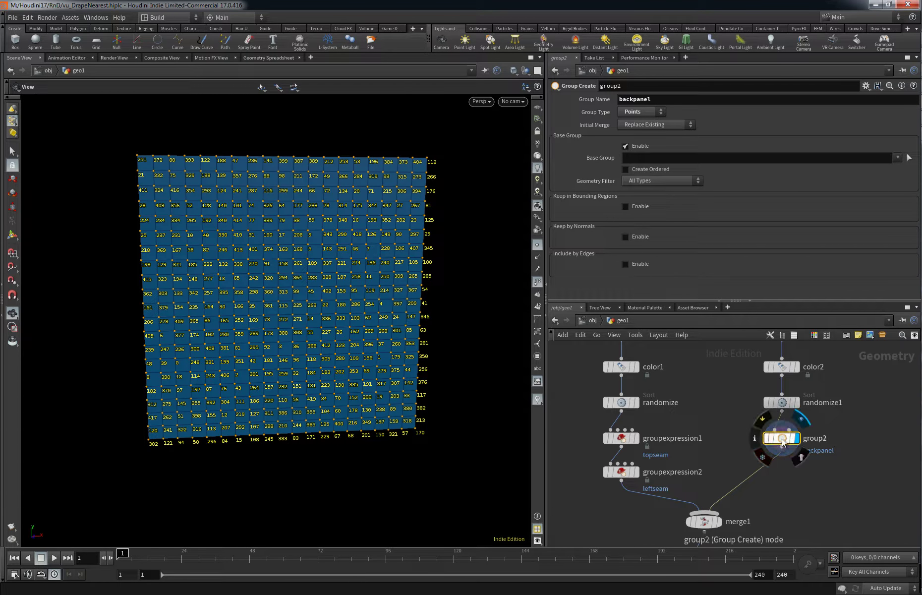
middle_click_drag(779, 514, 764, 370)
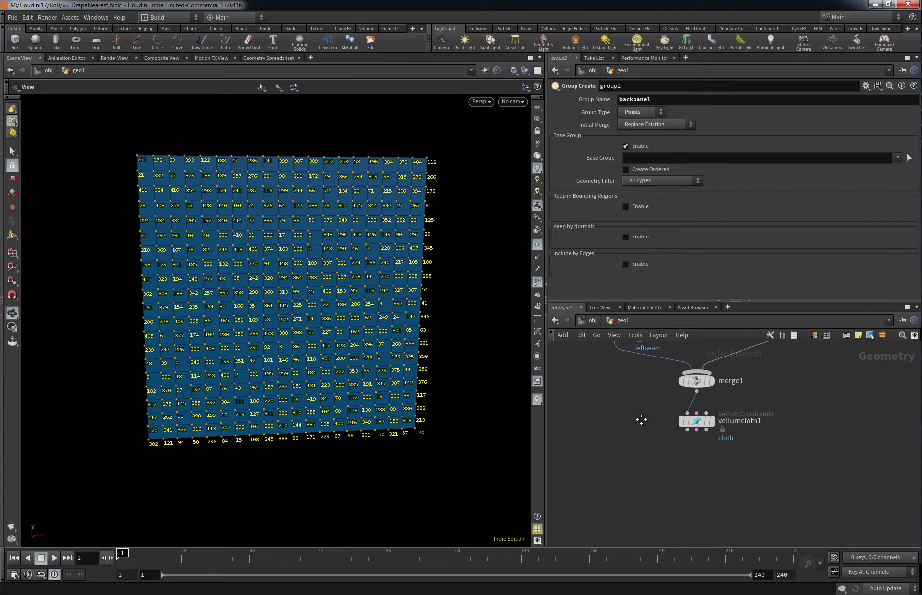
Select vellumcloth1 and display its merged cloth constraint result
middle_click_drag(642, 421, 634, 436)
left_click(689, 435)
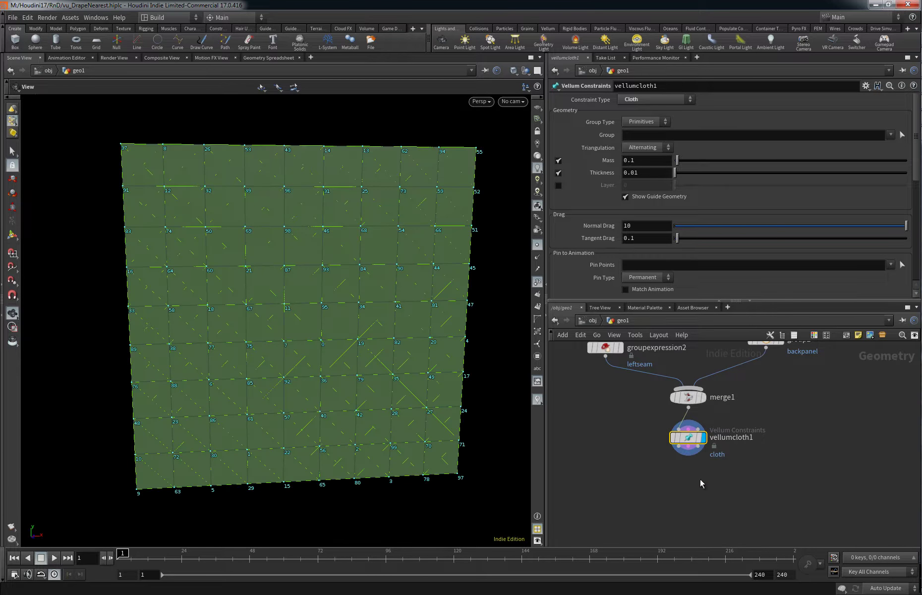
middle_click_drag(701, 479, 731, 471)
Add a vu Vellum Drape node below vellumcloth1 and display its two-panel output
key("Tab")
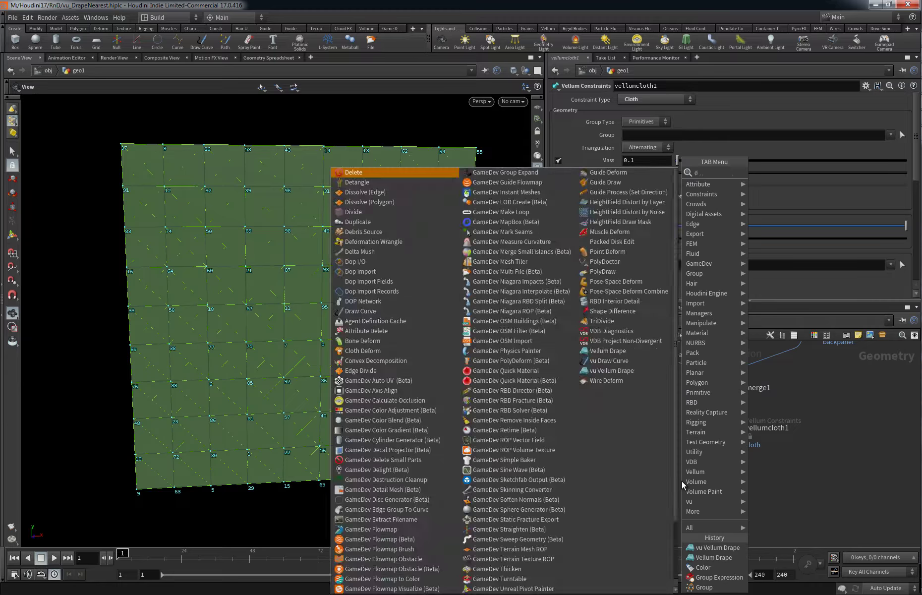
type("drape")
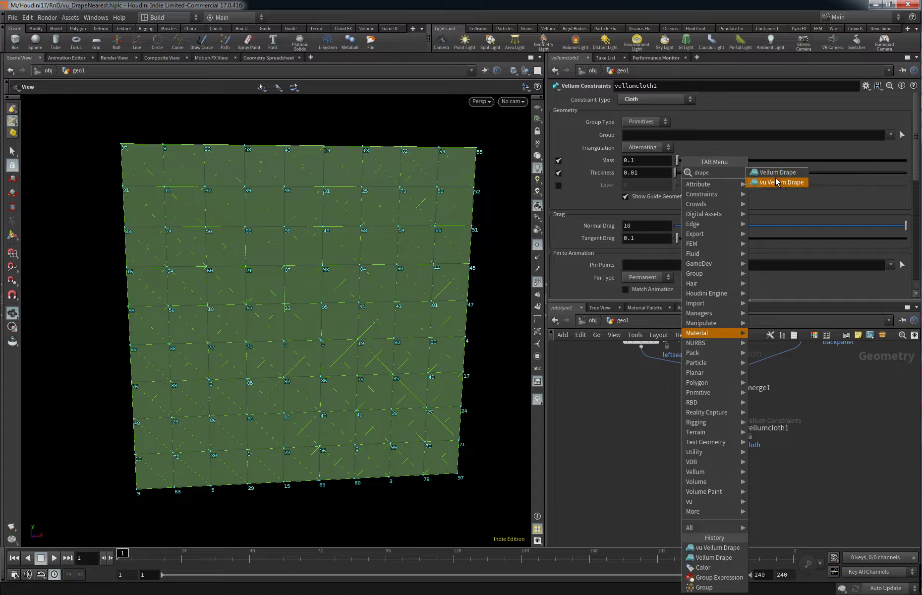
left_click(778, 183)
left_click(701, 482)
mouse_move(725, 428)
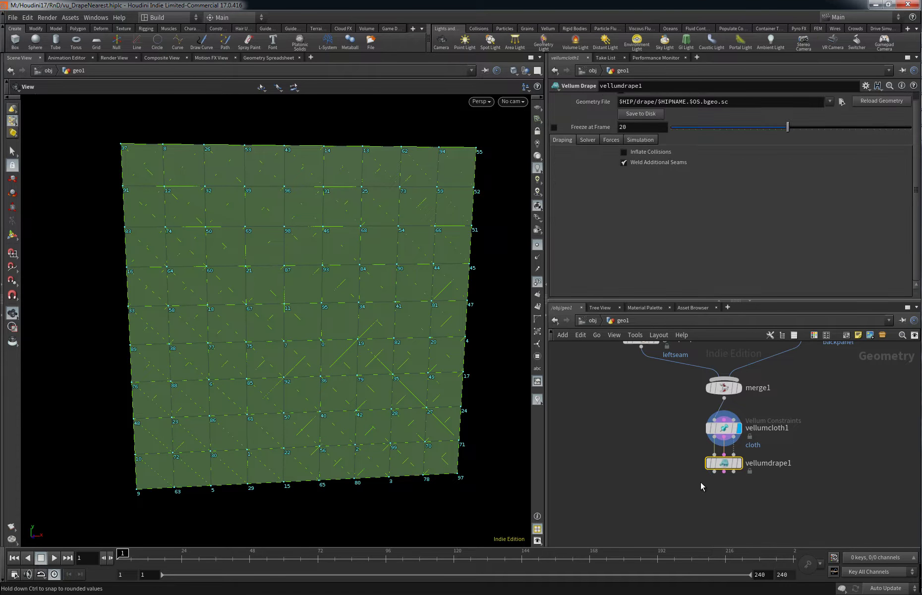
left_click(740, 469)
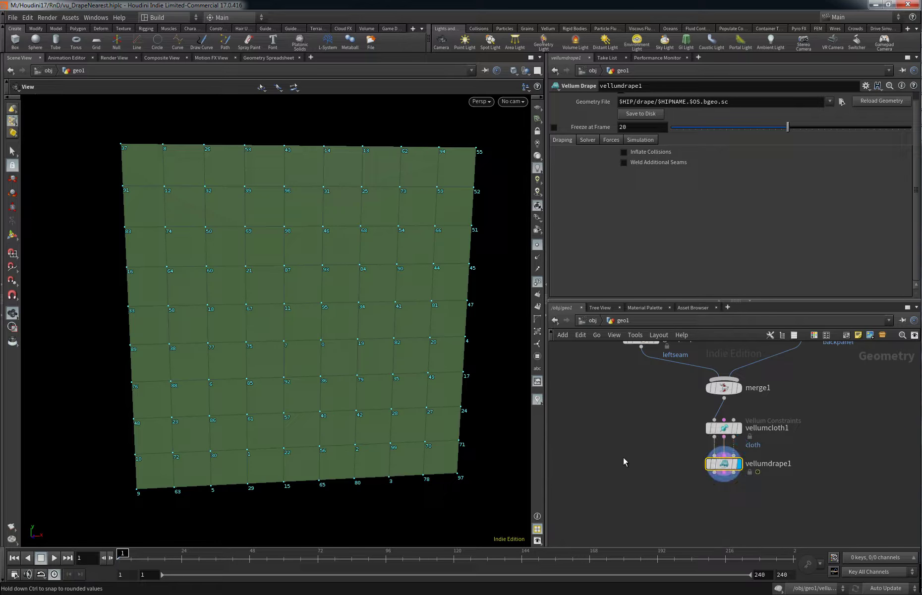
middle_click_drag(428, 386, 299, 358)
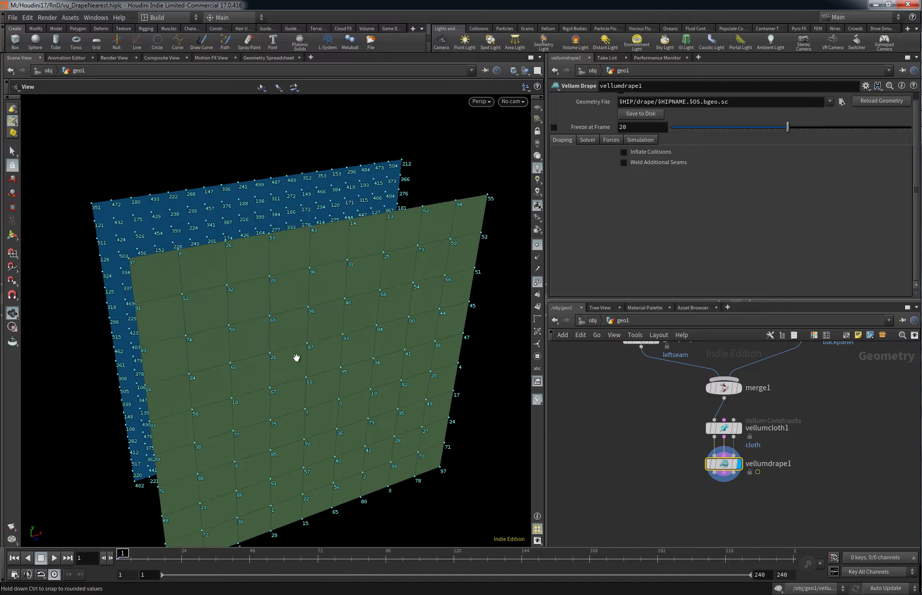
Enable welding of additional seams and set topseam as the seam's source group
left_click(624, 162)
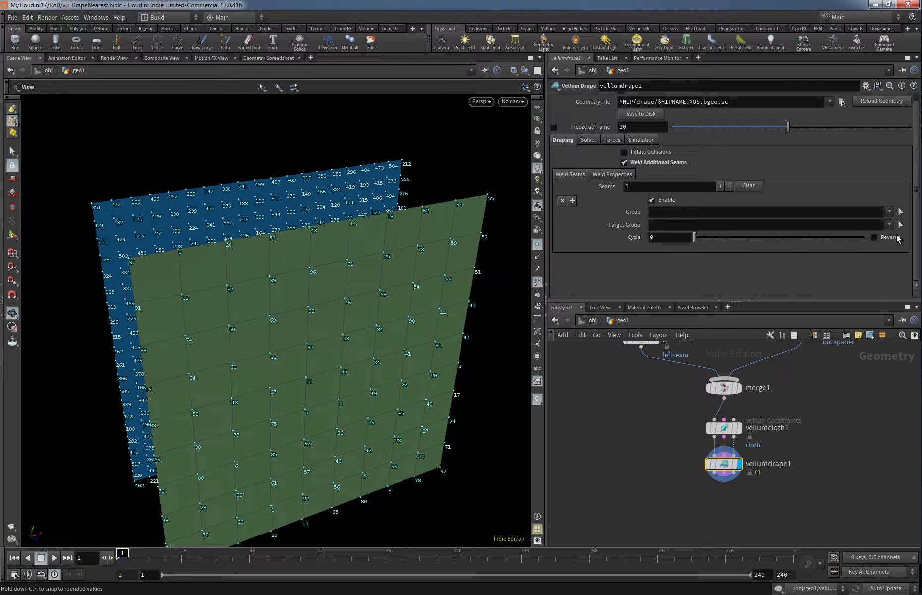
left_click(892, 213)
left_click(868, 249)
middle_click_drag(303, 284, 372, 286)
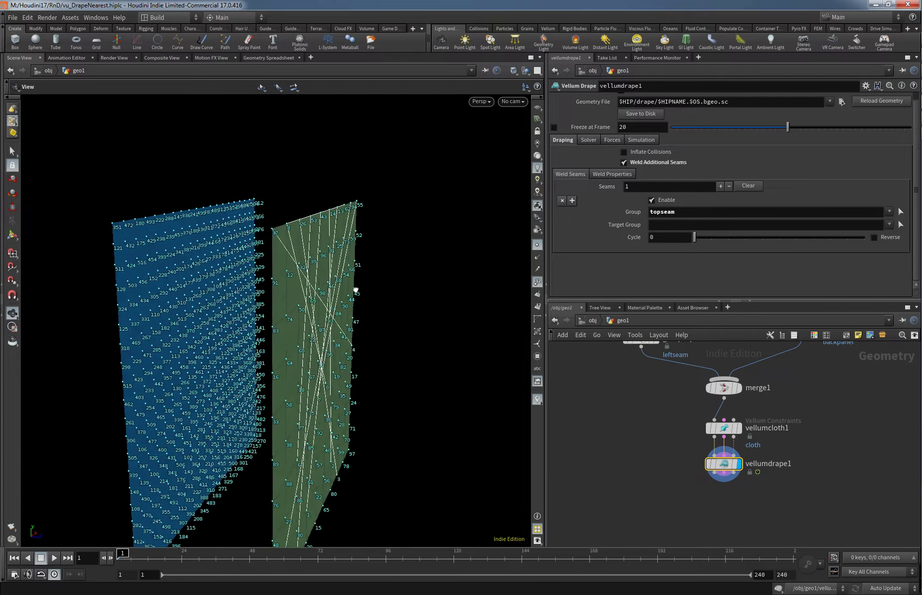
middle_click_drag(207, 294, 323, 215)
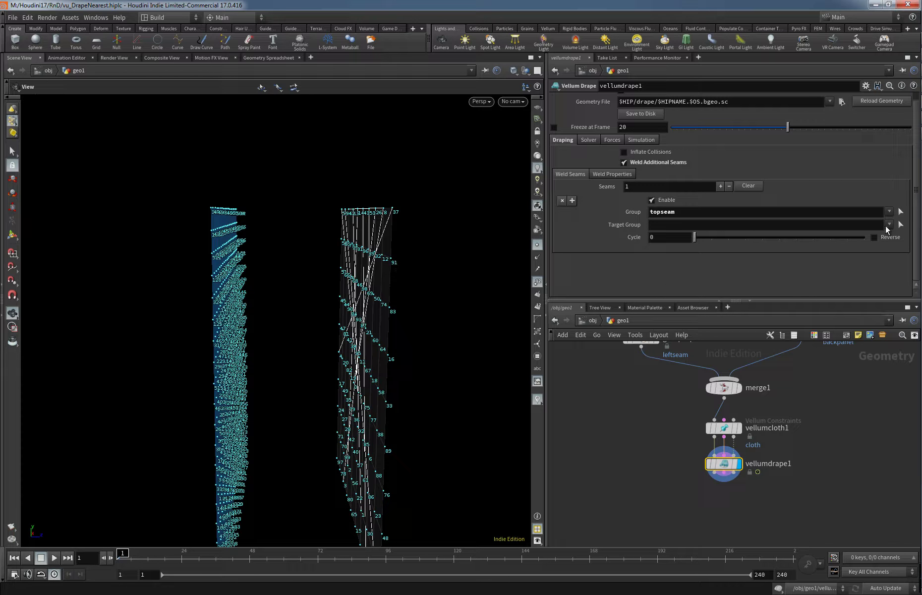
Box-select the blue panel's top row of points as the seam's target group
left_click(900, 226)
left_click_drag(172, 190, 270, 221)
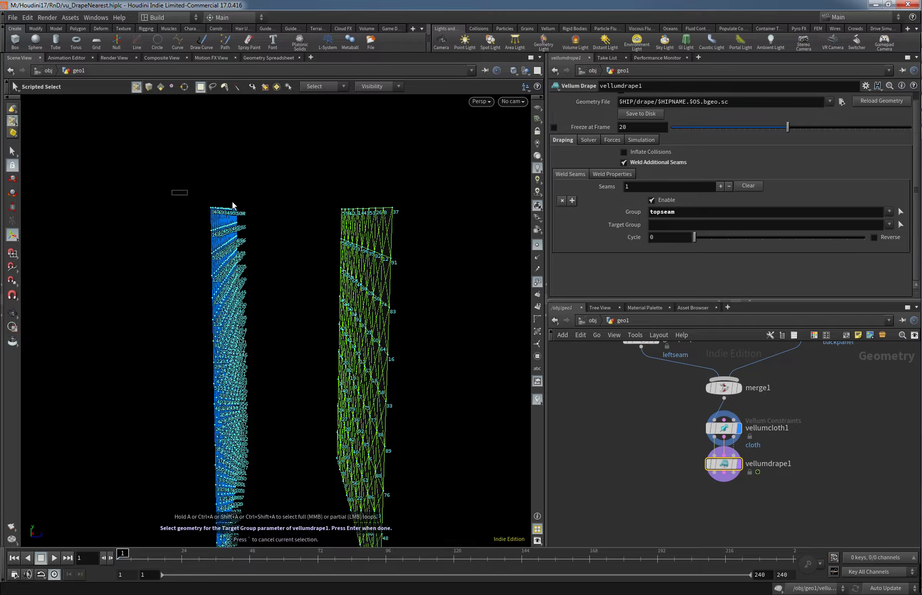
key("Return")
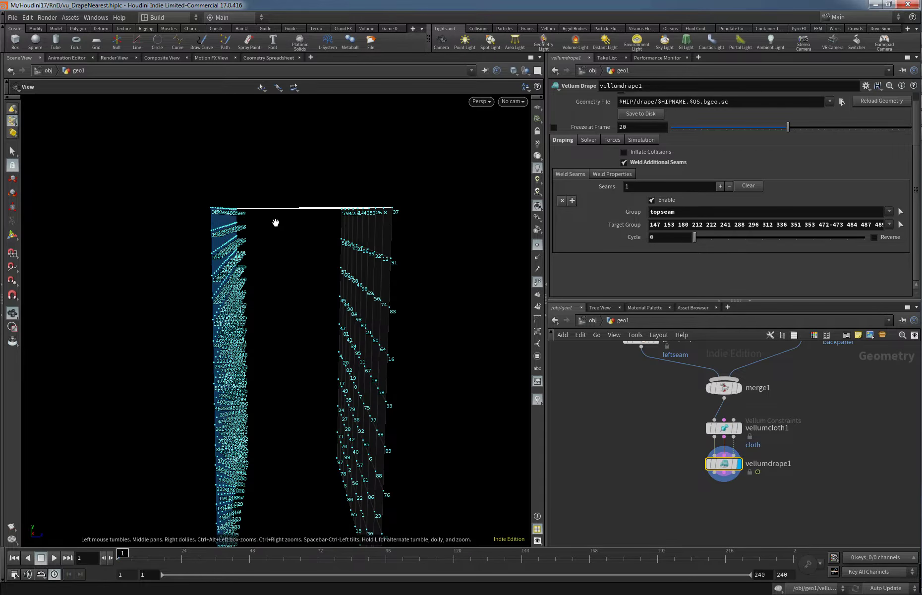
mouse_move(280, 237)
left_mouse_down()
mouse_move(273, 301)
mouse_move(268, 263)
left_mouse_up()
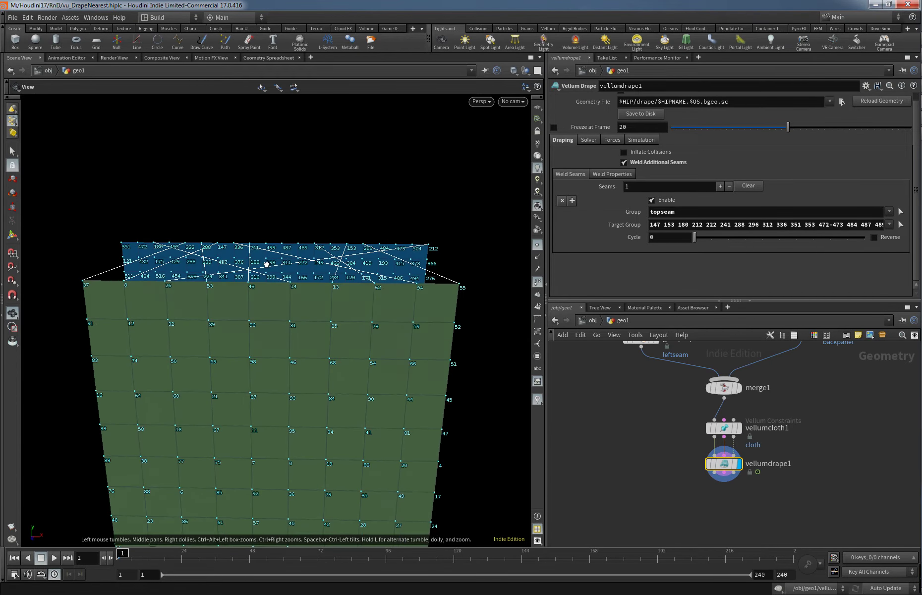
Clear the seam's source group and target group fields
double_click(666, 212)
key("BackSpace")
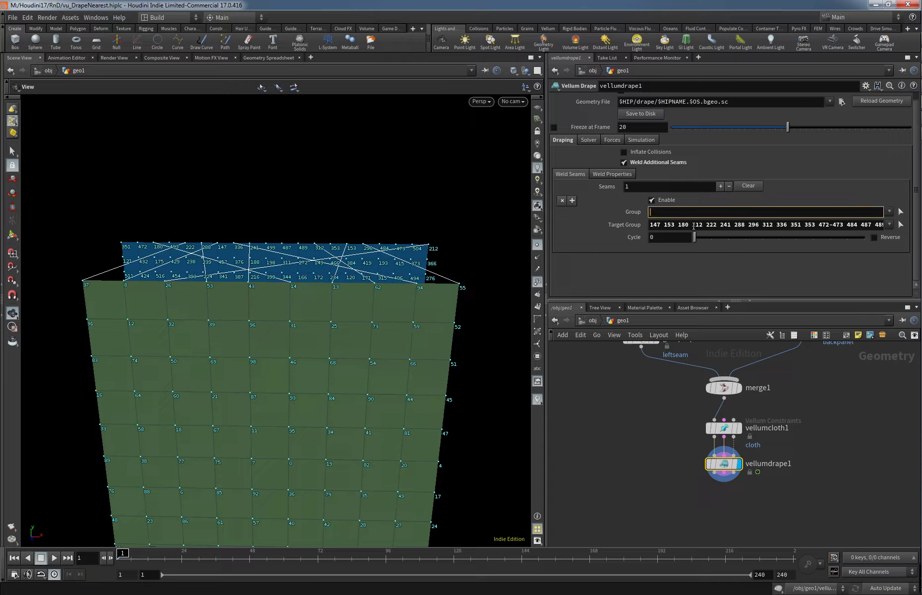
double_click(695, 226)
key("BackSpace")
middle_click_drag(161, 303, 243, 325)
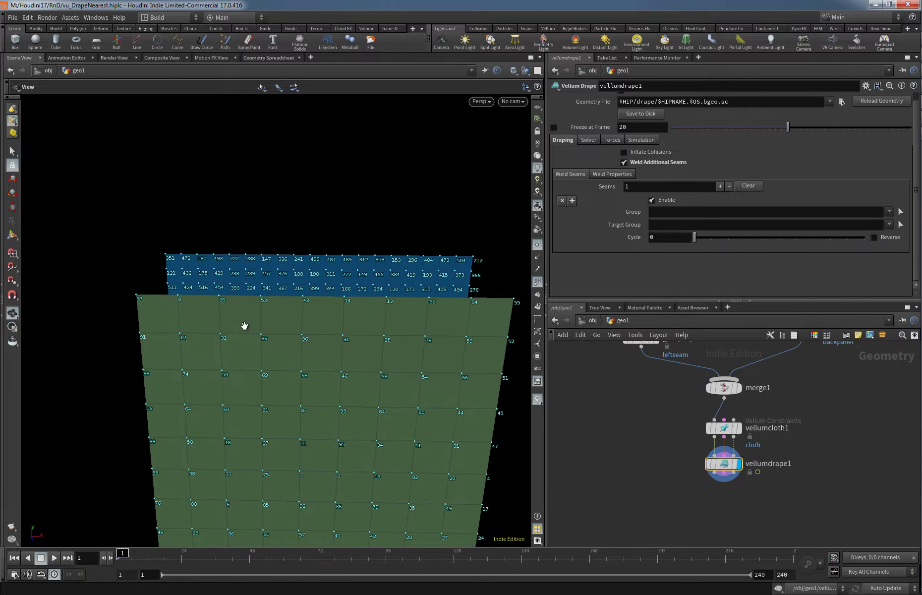
scroll(148, 331, "up", 4)
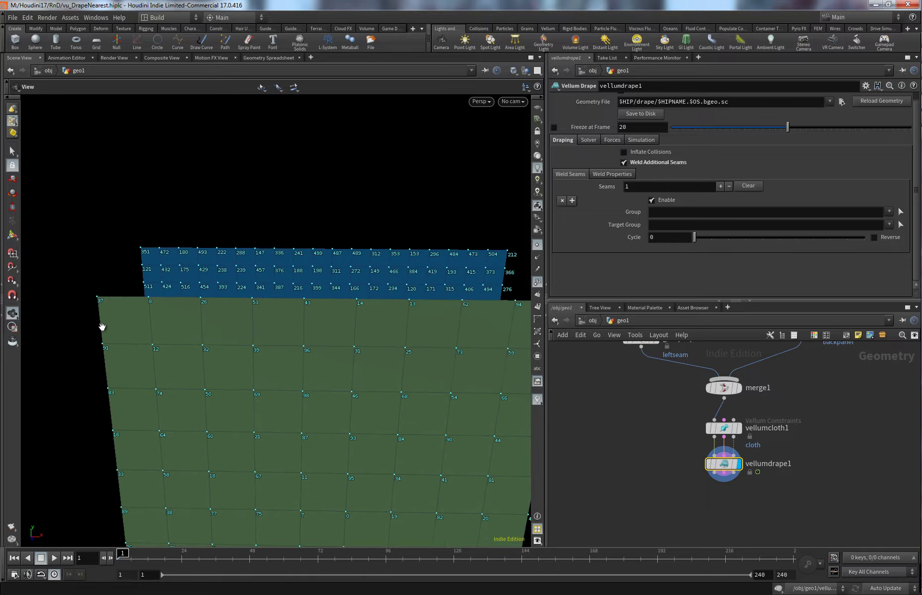
Pair front-panel points 37 and 8 with back-panel target points 351 and 180
left_click(670, 212)
type("37")
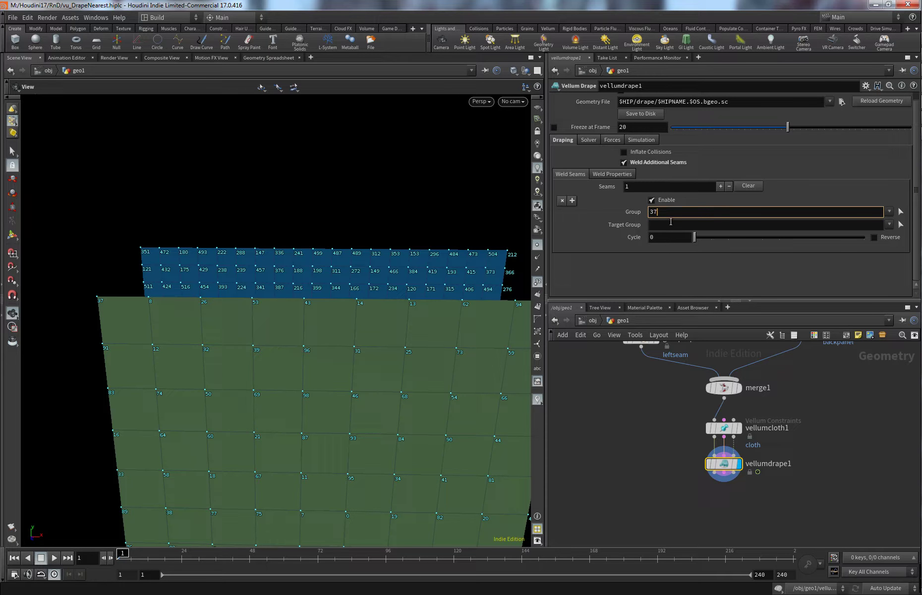
left_click(671, 222)
type("351")
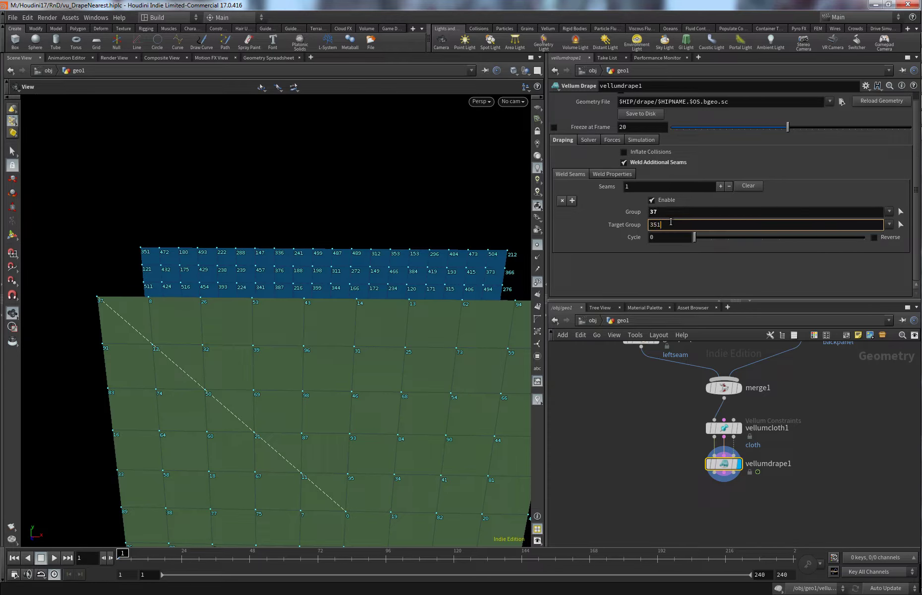
key("Return")
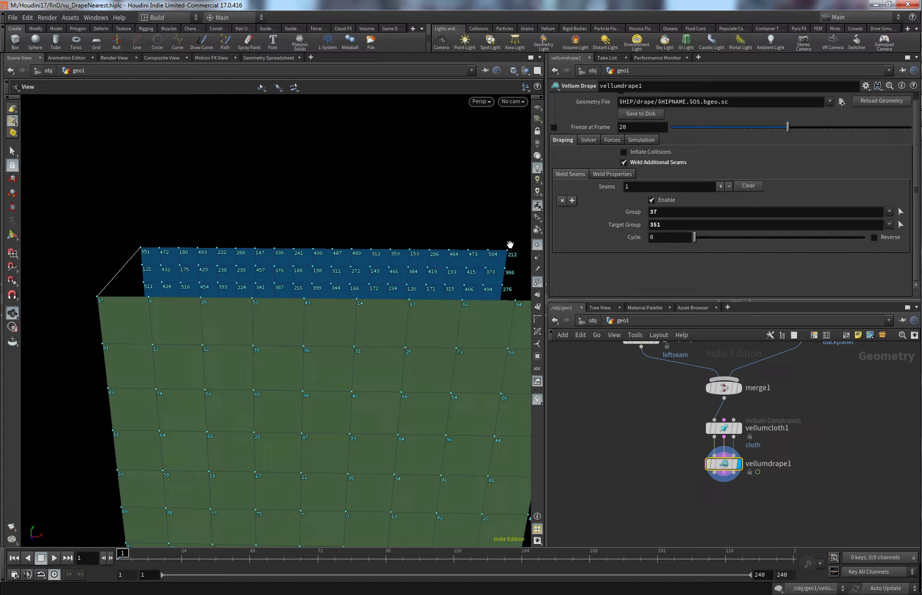
left_click(672, 212)
type("8")
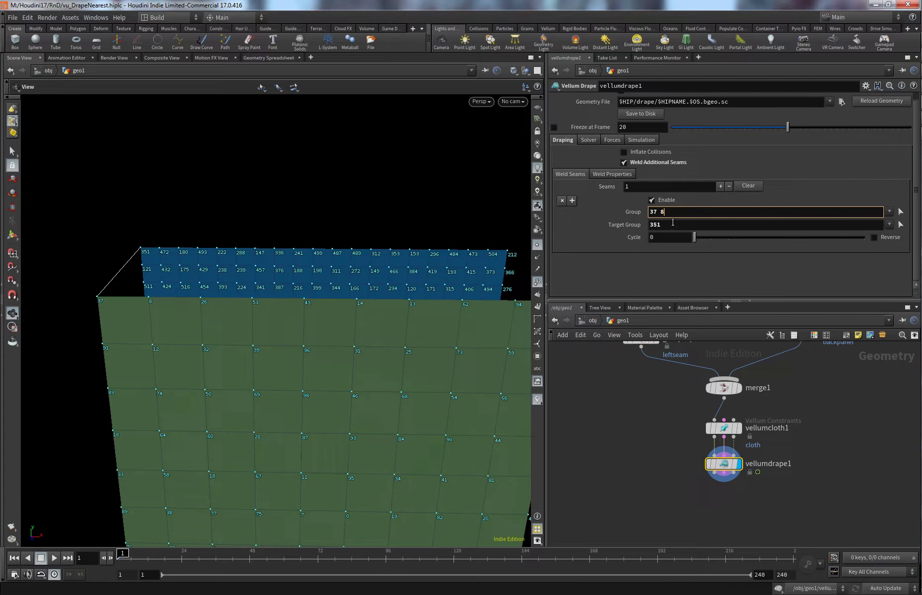
left_click(673, 222)
type("18")
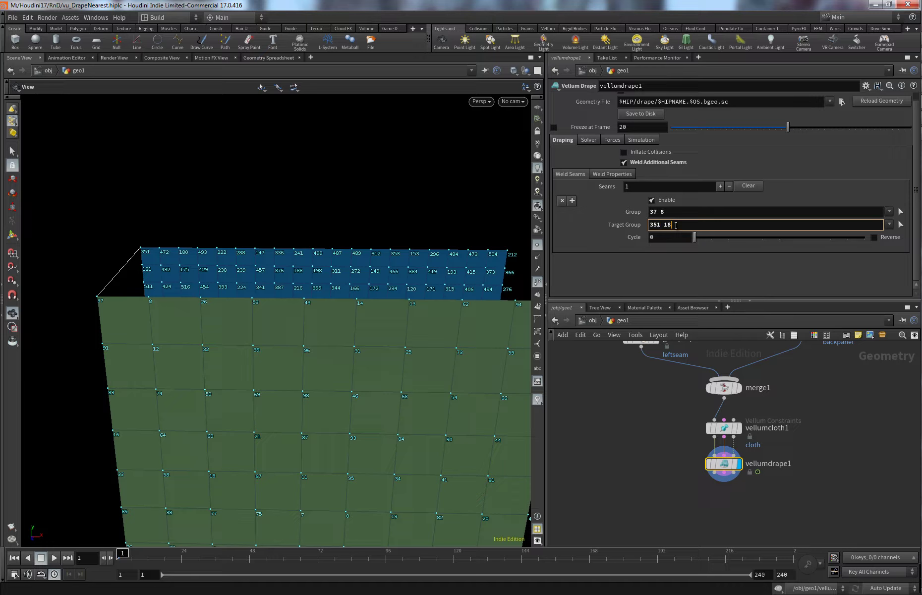
type("0")
key("Return")
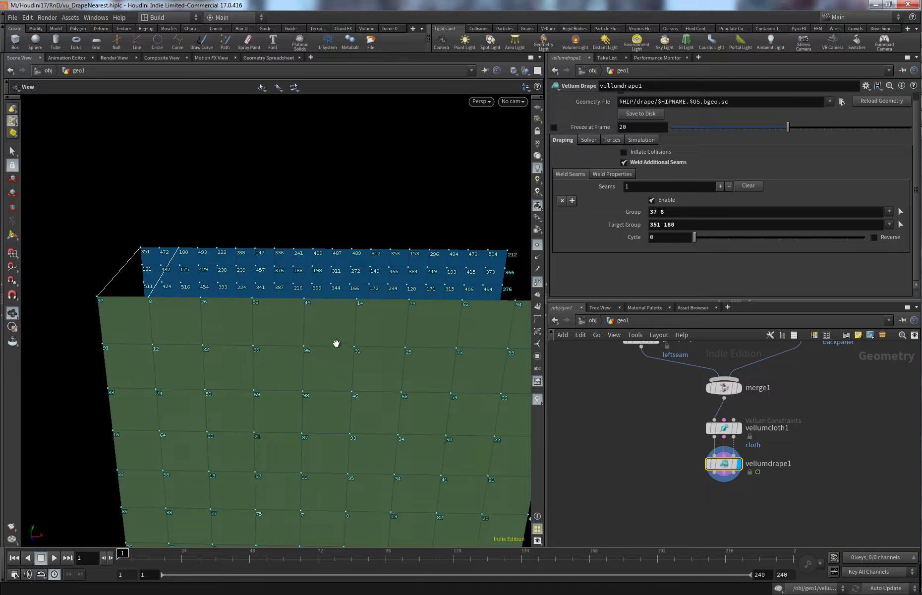
left_click_drag(337, 342, 243, 330)
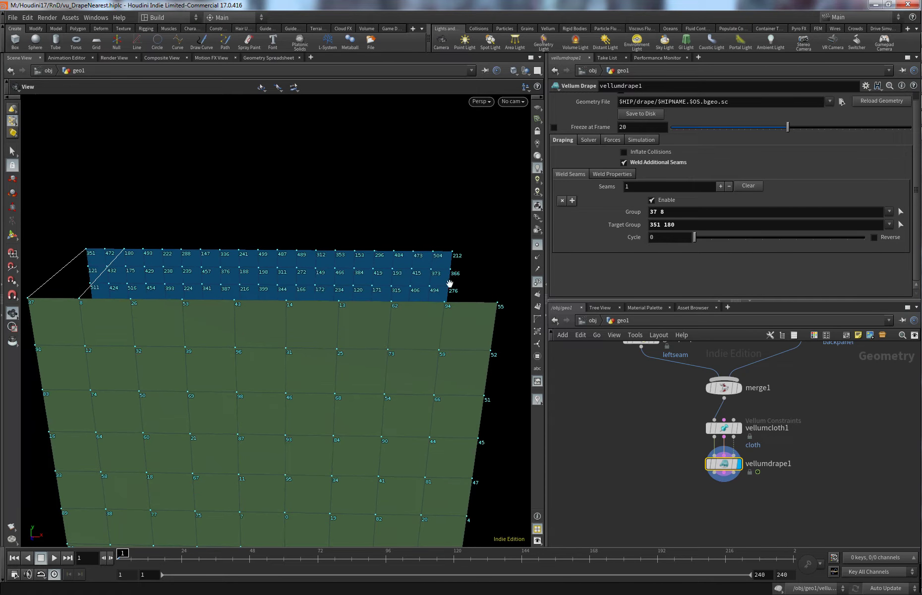
Pair front-panel points 14 and 53 with back-panel target points 487 and 147
left_click(684, 210)
type("14")
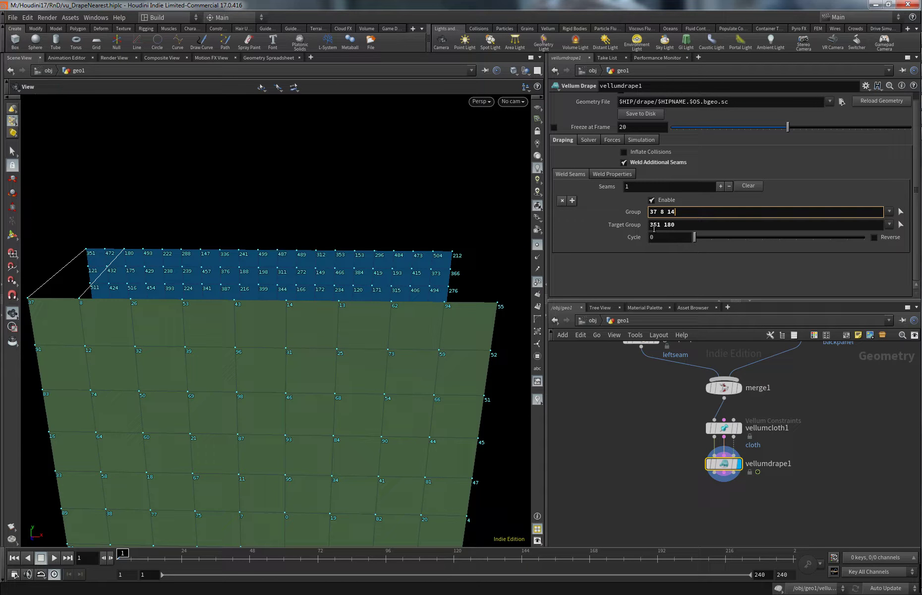
key("Tab")
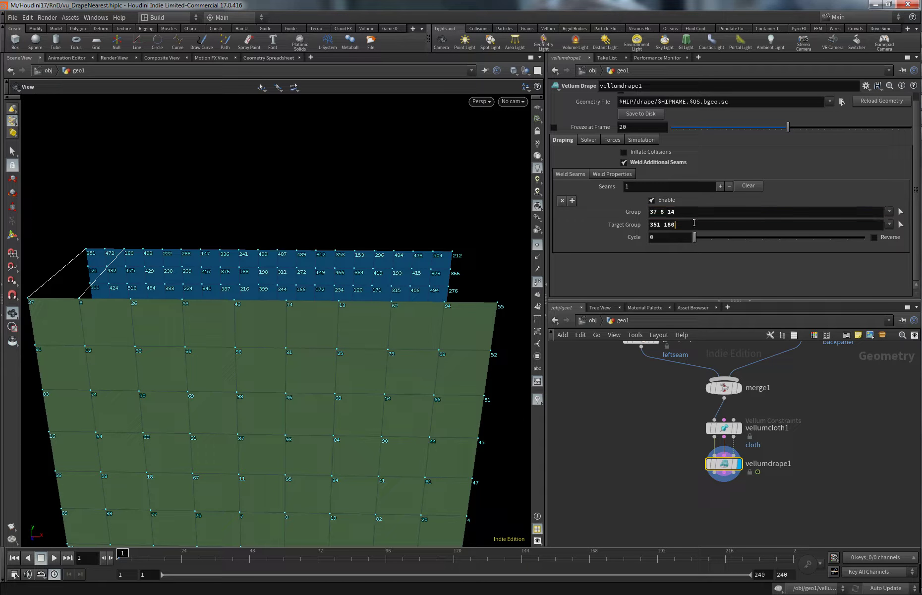
type("487")
key("Return")
middle_click_drag(199, 323, 260, 318)
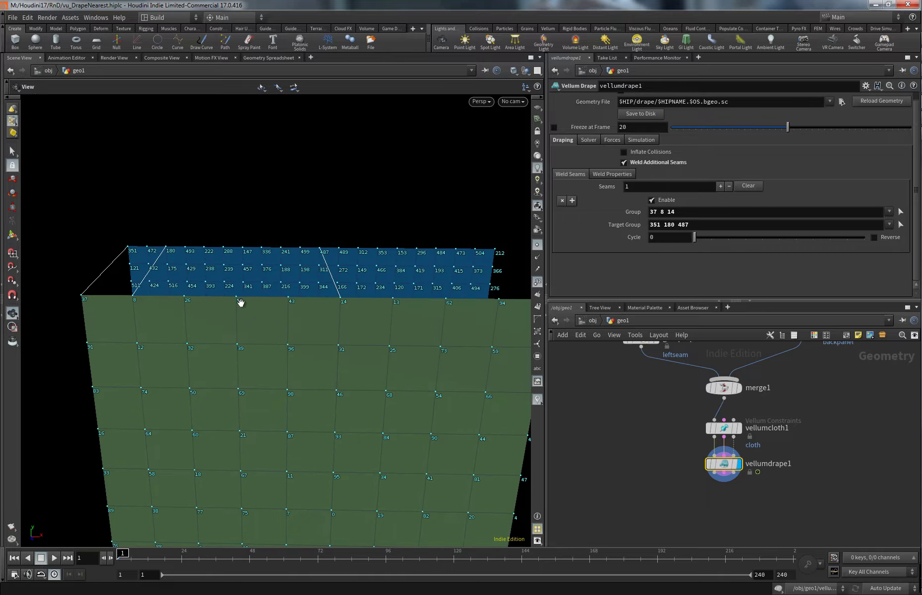
left_click(724, 212)
type("53")
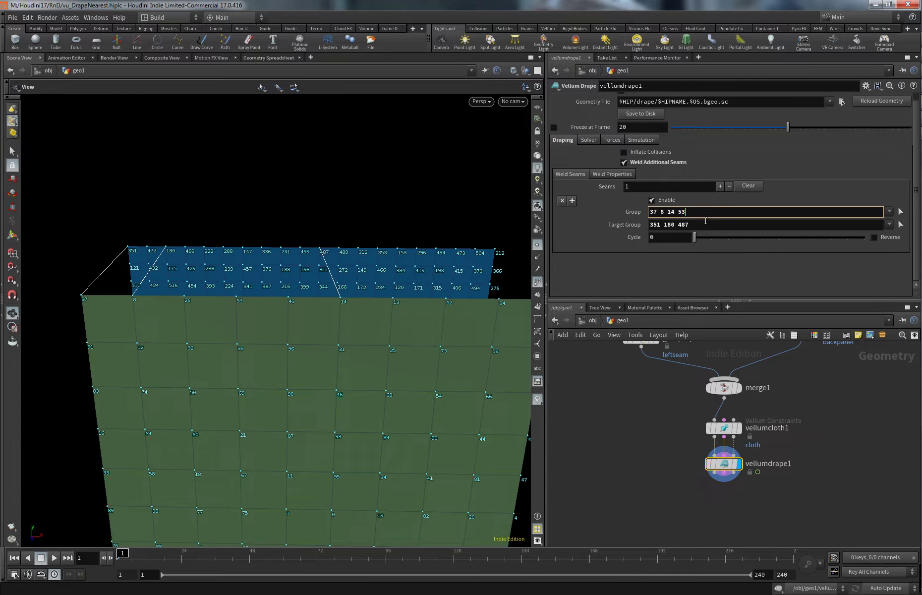
left_click(706, 221)
type("7")
key("Return")
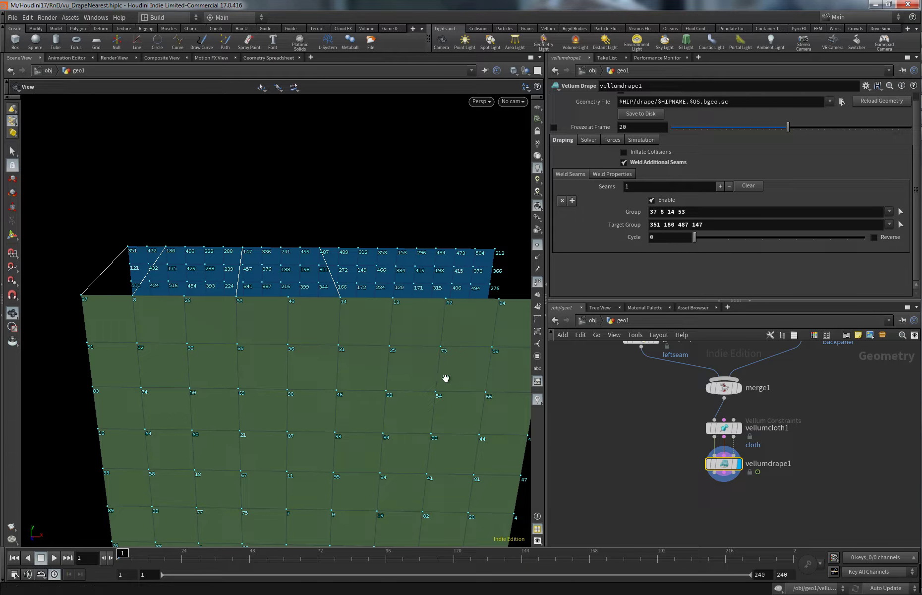
scroll(350, 367, "up", 1)
scroll(274, 367, "down", 3)
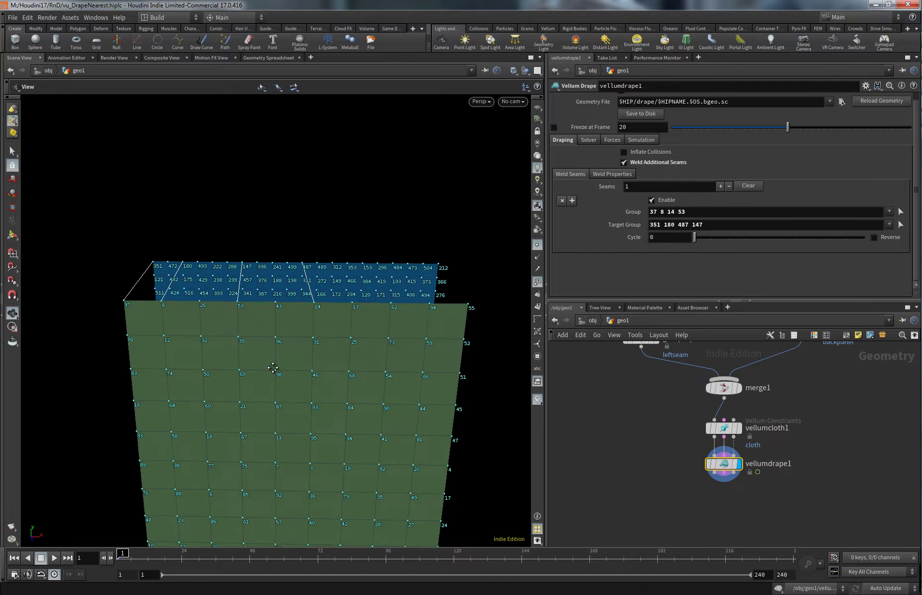
mouse_move(273, 368)
left_mouse_down()
mouse_move(251, 350)
mouse_move(253, 366)
mouse_move(251, 346)
mouse_move(260, 380)
mouse_move(263, 360)
left_mouse_up()
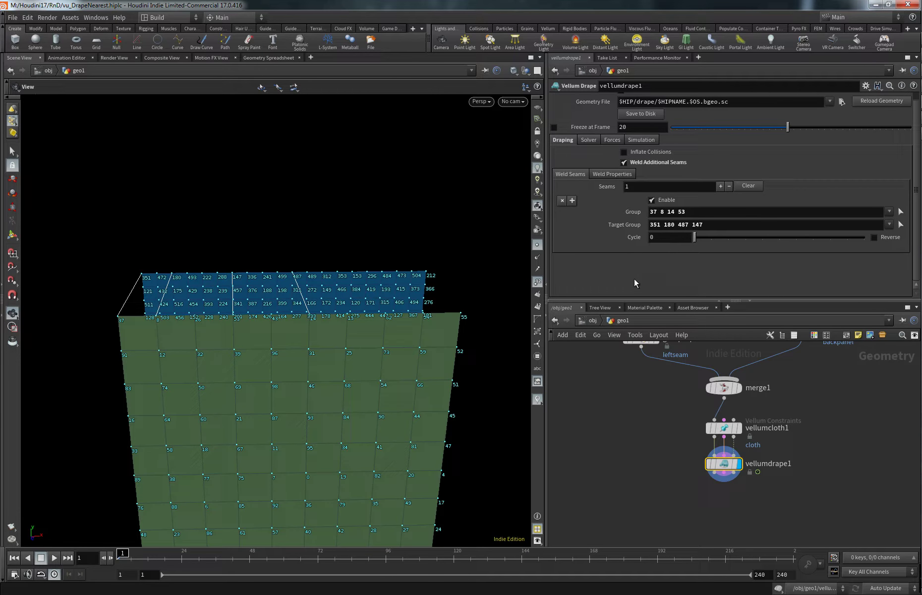
Clear both point lists and delete the old vellumdrape1 node
triple_click(694, 211)
key("BackSpace")
triple_click(724, 227)
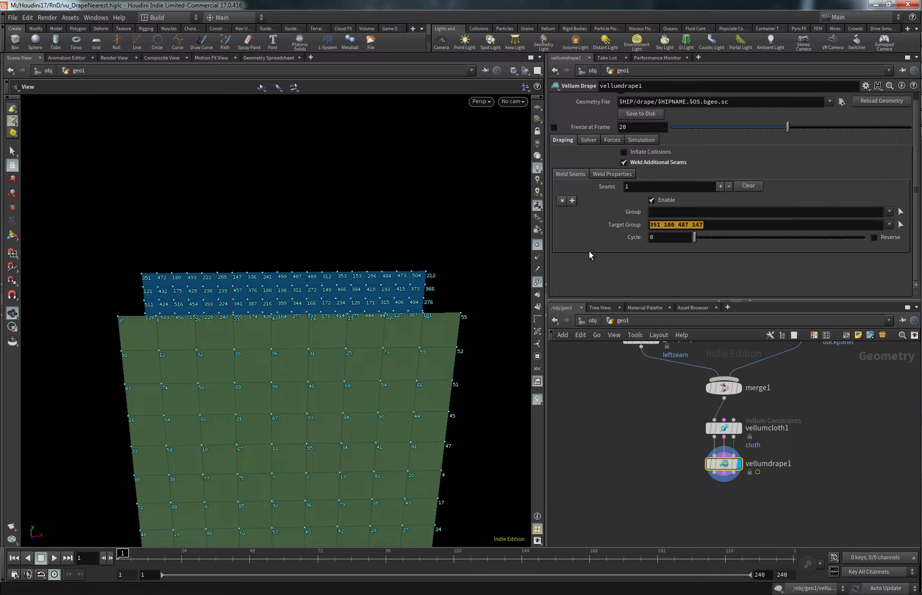
key("BackSpace")
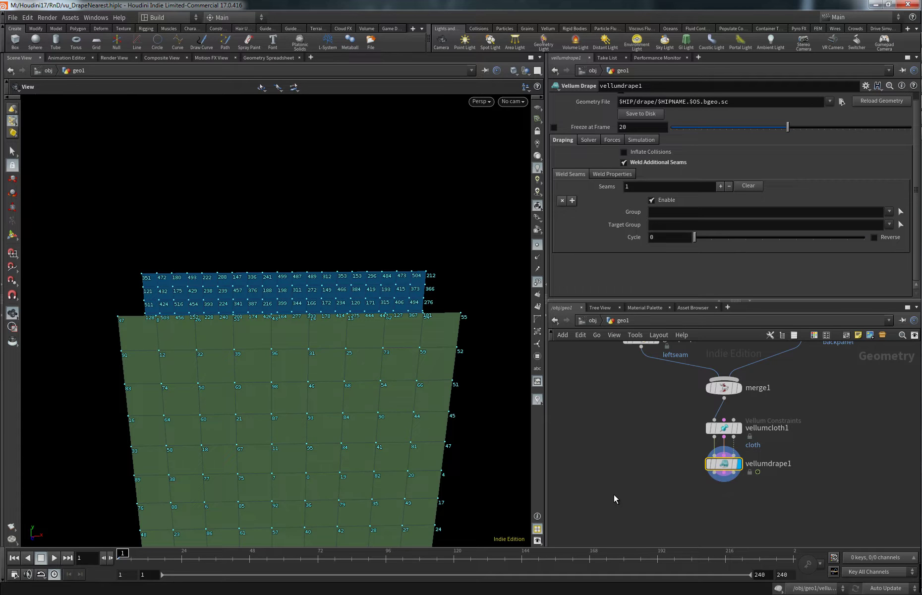
key("Delete")
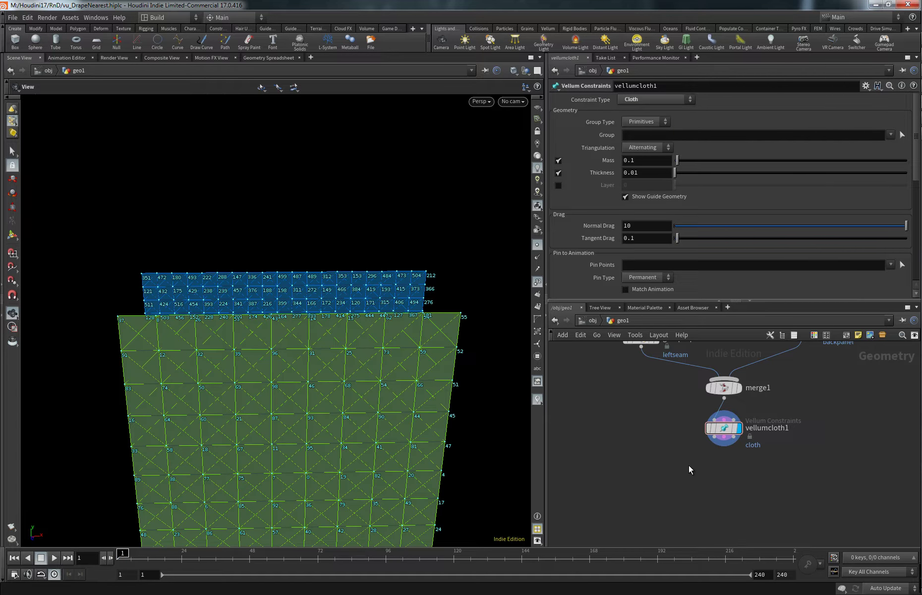
middle_click_drag(686, 472, 645, 452)
Add a fresh vu Vellum Drape under vellumcloth1, checking group2's backpanel name, and select it
key("Tab")
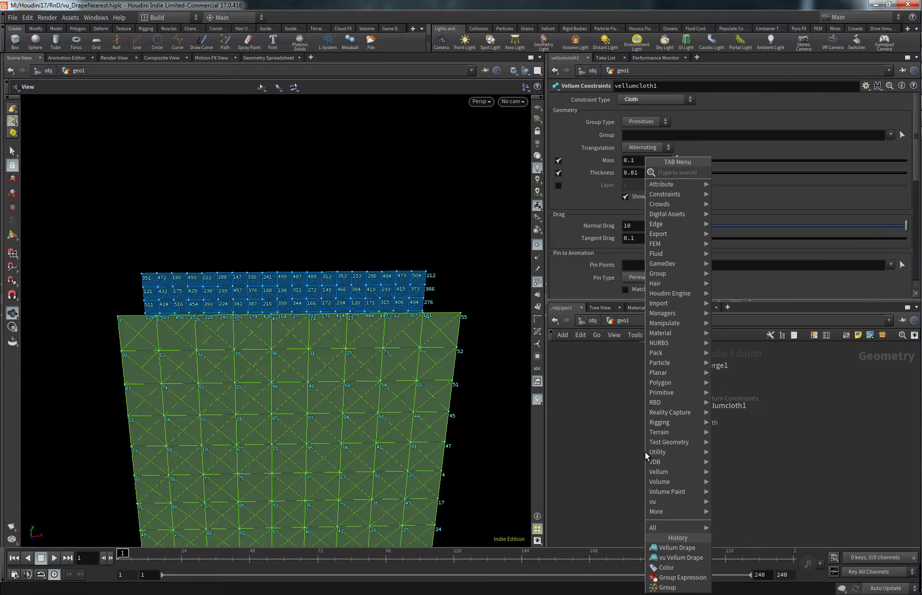
type("drape")
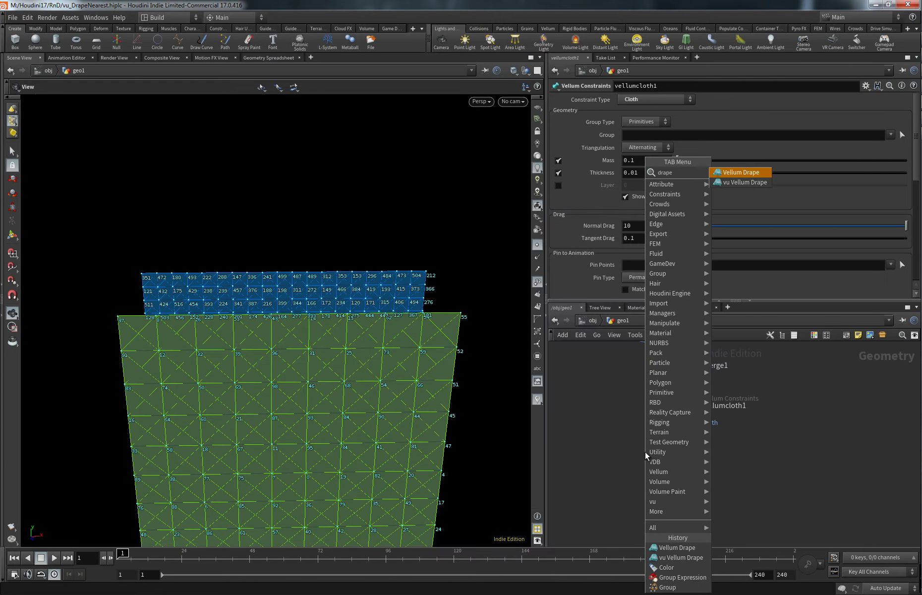
left_click(737, 183)
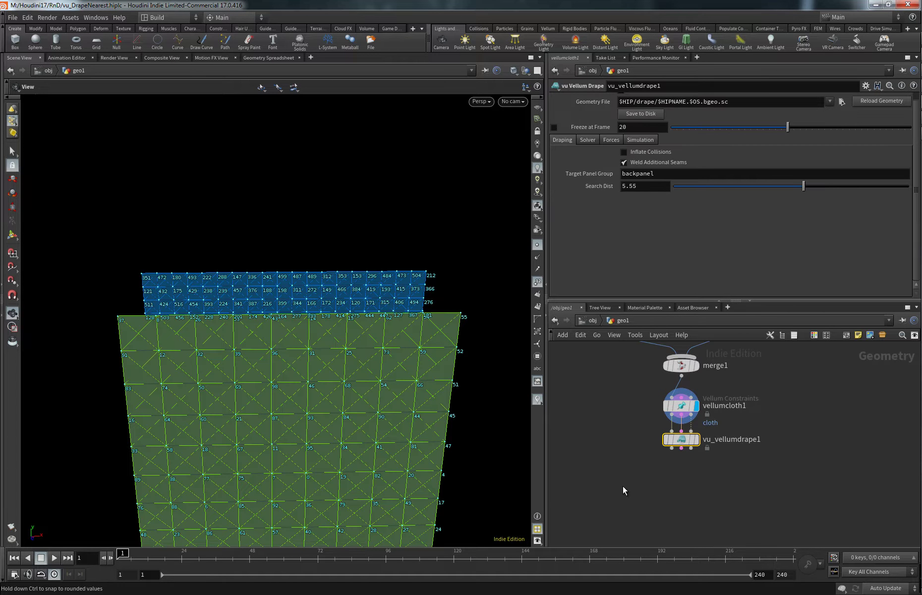
middle_click_drag(830, 412, 801, 568)
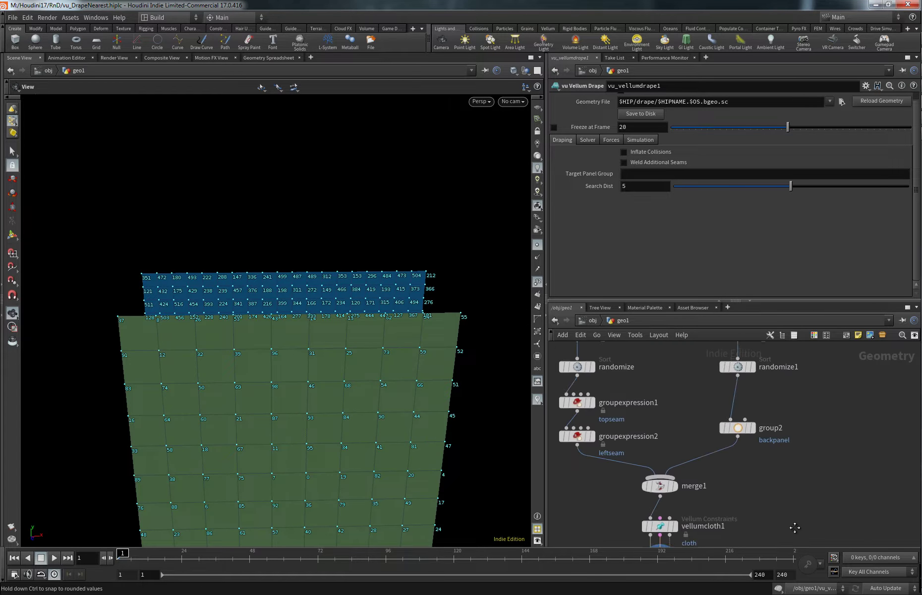
left_click(731, 465)
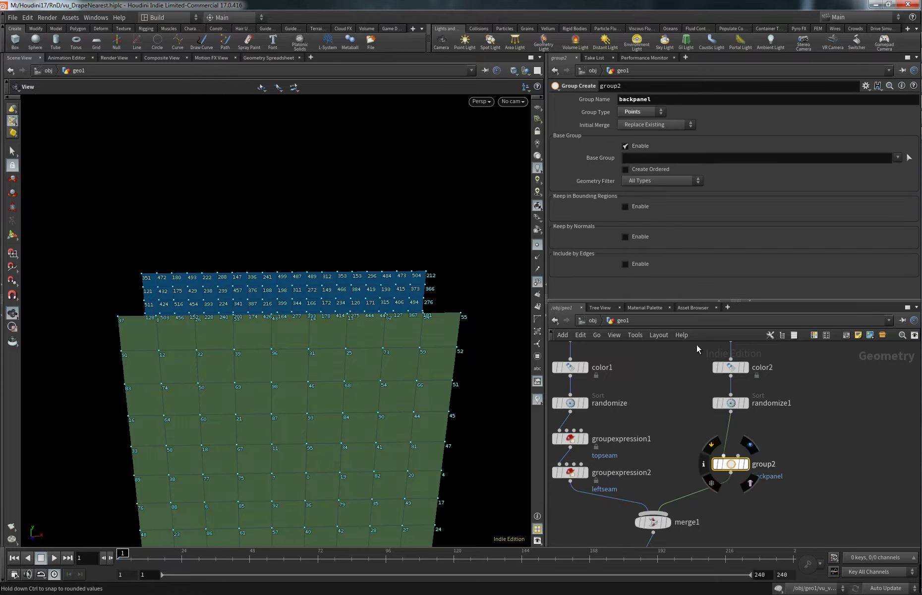
key("Return")
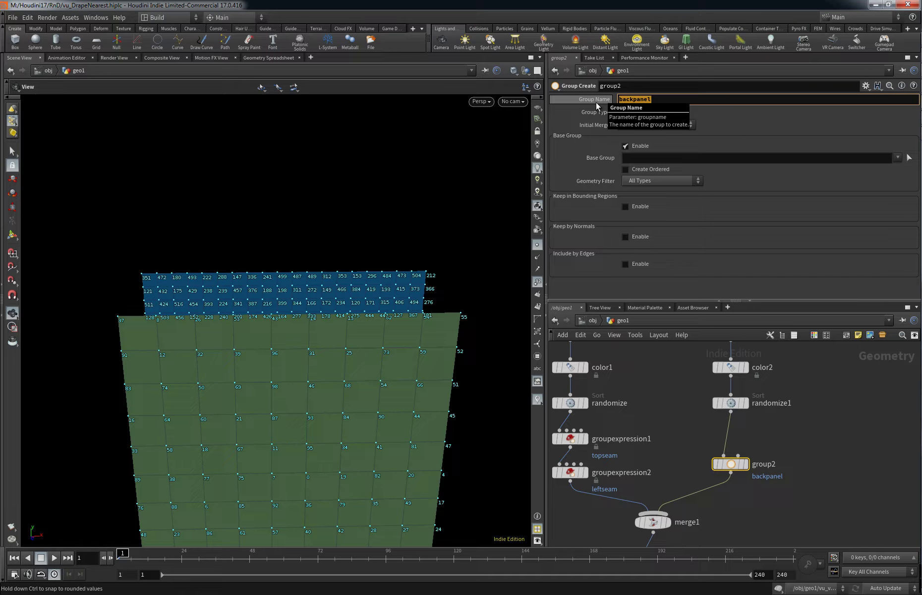
middle_click_drag(745, 507, 768, 380)
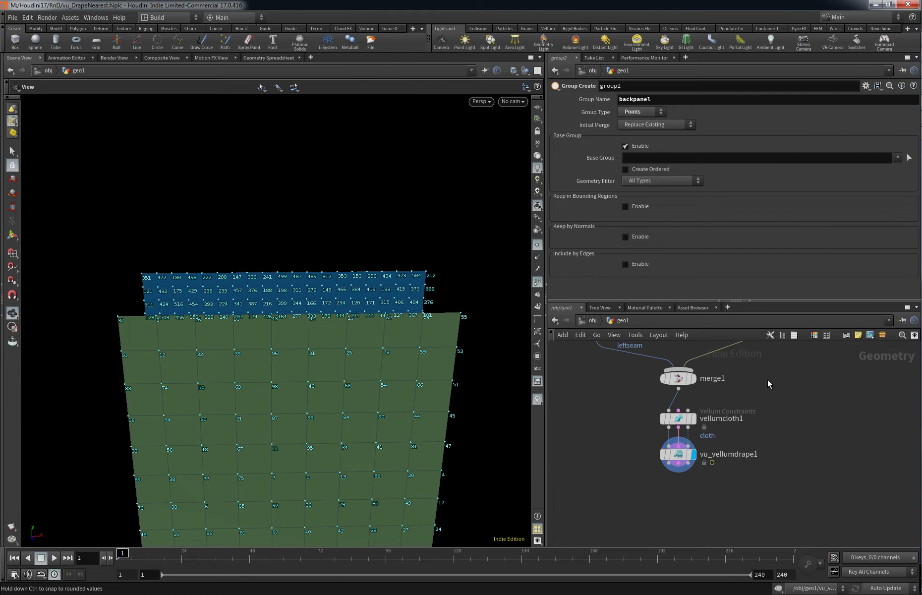
left_click(682, 460)
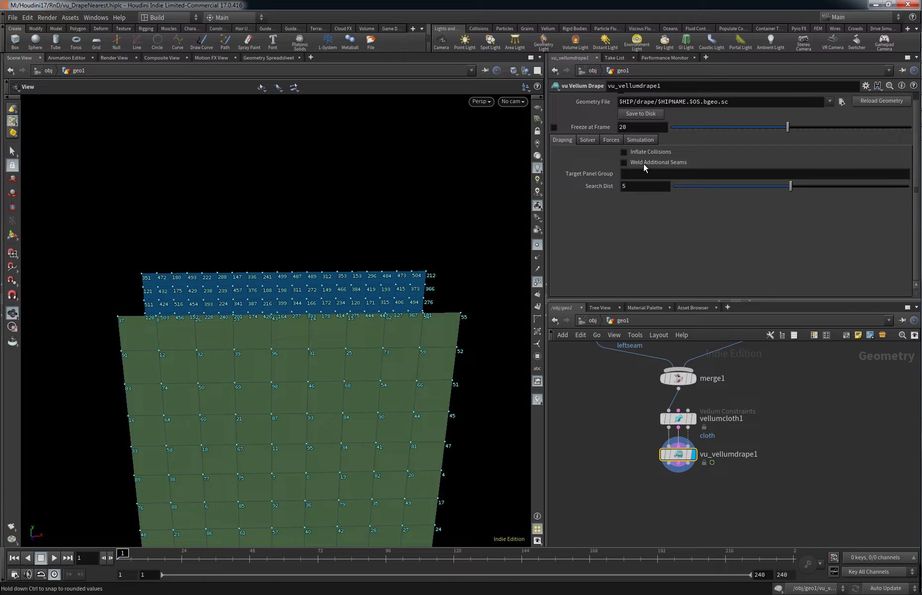
Enable seam welding with backpanel as target panel group and topseam, leftseam as weld groups
left_click(643, 163)
left_click(638, 262)
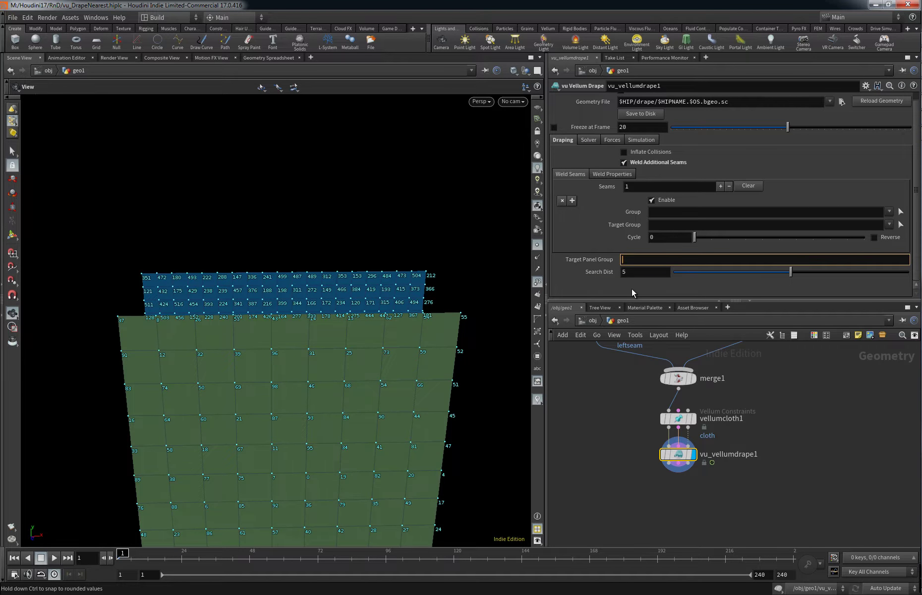
type("backpanel")
key("Return")
left_click(888, 214)
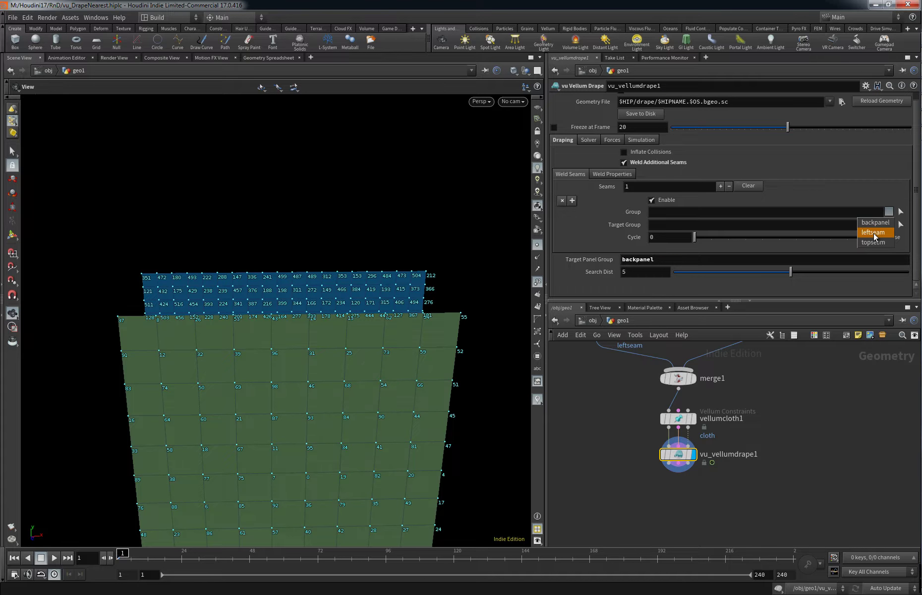
left_click(871, 247)
left_click(890, 214)
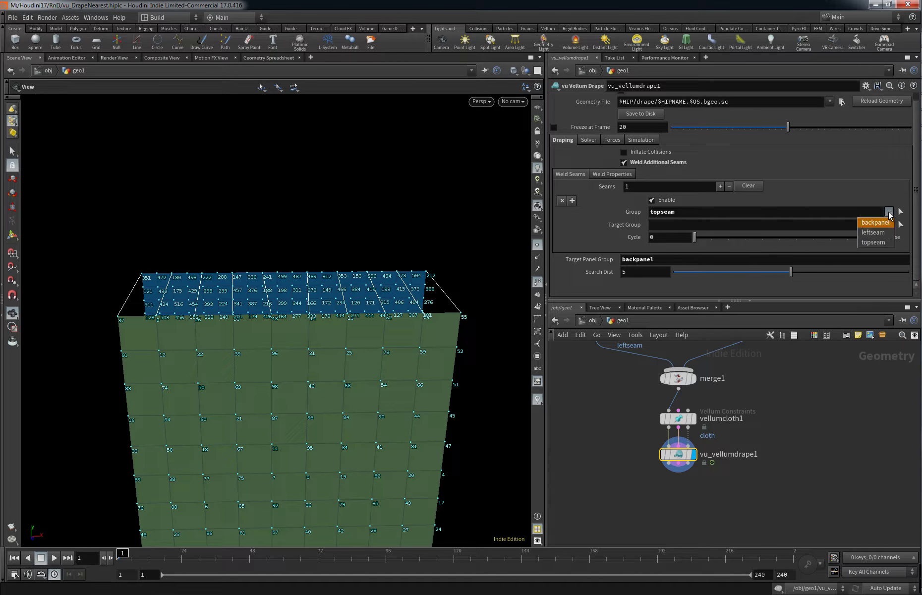
left_click(877, 233)
Tune the weld search distance to 4.92 and hide point numbers to inspect the welds
mouse_move(407, 354)
left_mouse_down()
mouse_move(329, 262)
mouse_move(325, 301)
mouse_move(248, 335)
mouse_move(431, 276)
mouse_move(333, 326)
mouse_move(383, 324)
left_mouse_up()
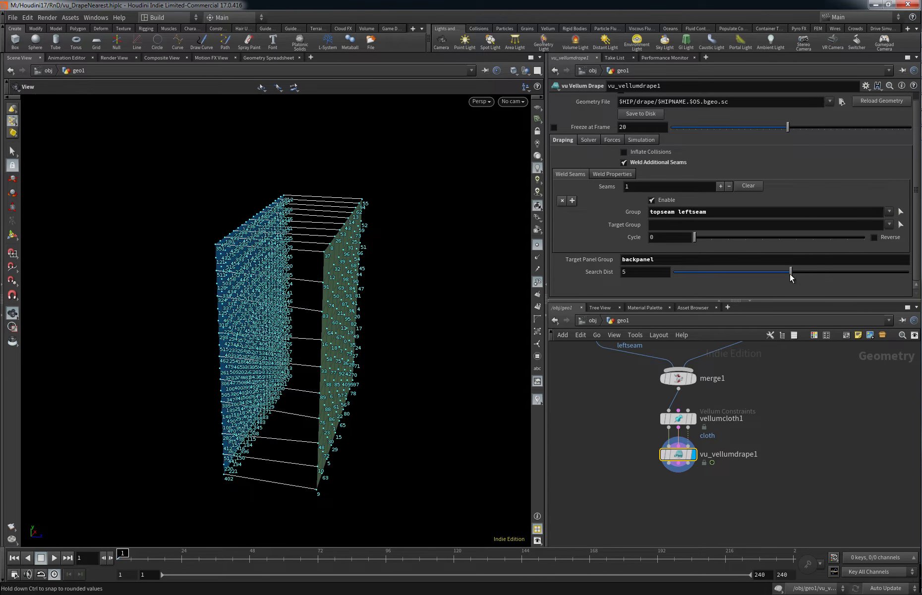
mouse_move(790, 280)
left_mouse_down()
mouse_move(698, 282)
mouse_move(829, 278)
left_mouse_up()
middle_click_drag(741, 280, 740, 278)
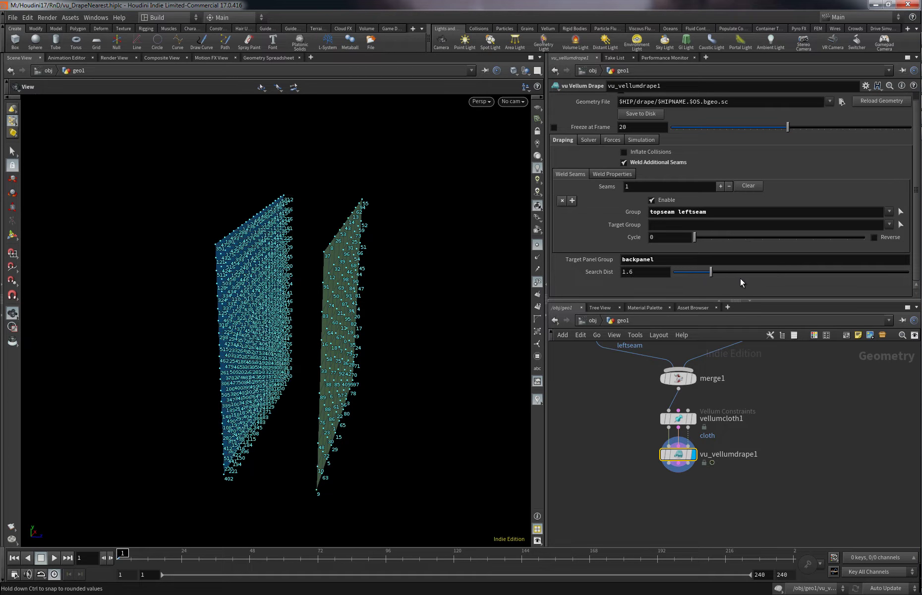
left_click(851, 272)
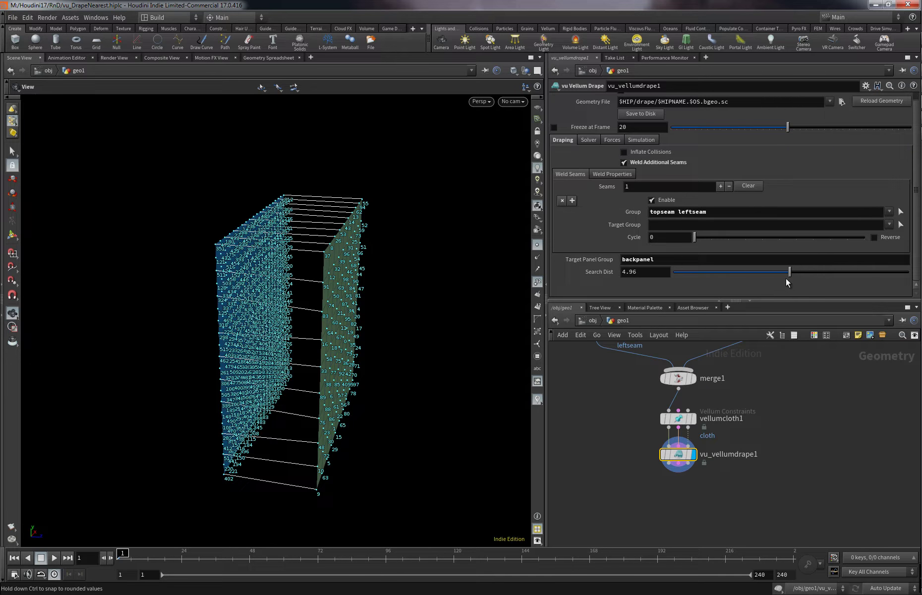
left_click_drag(786, 278, 785, 278)
left_click(537, 283)
mouse_move(382, 301)
left_mouse_down("alt")
mouse_move(385, 319)
mouse_move(356, 334)
left_mouse_up("alt")
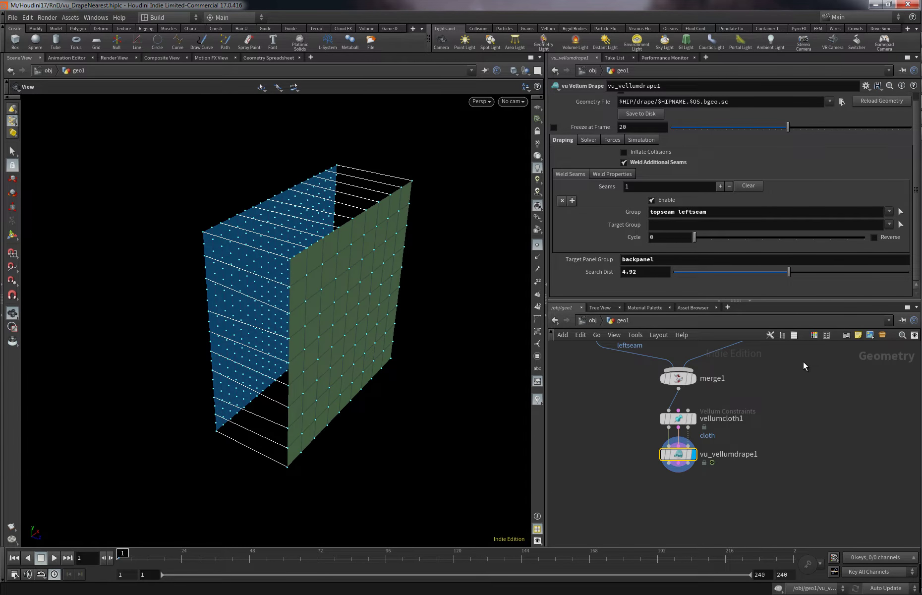
middle_click_drag(803, 362, 786, 507)
Raise the backpanel grid's rows and columns and orbit to check the welds hold
middle_click_drag(750, 339, 742, 401)
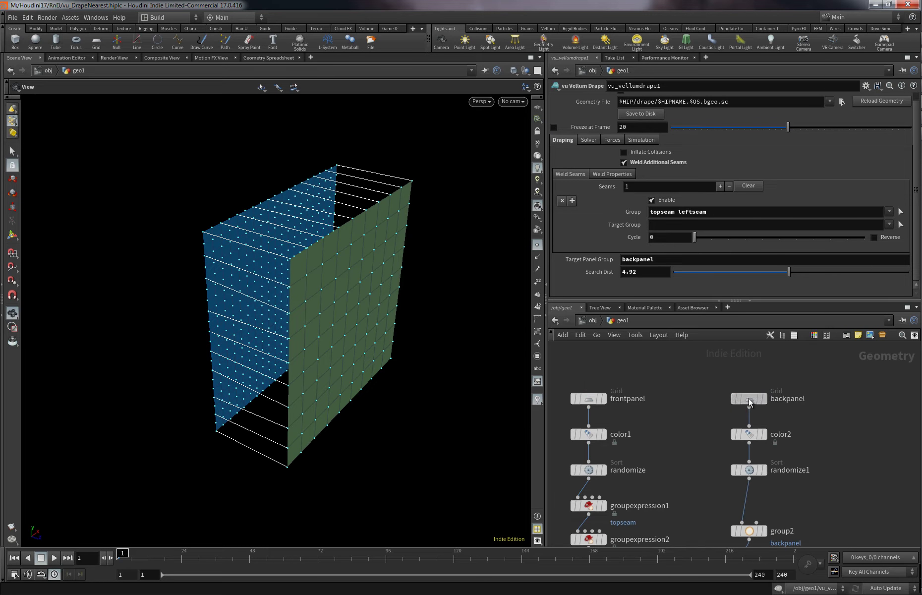
left_click(749, 399)
mouse_move(773, 179)
left_mouse_down()
mouse_move(824, 179)
mouse_move(790, 182)
mouse_move(811, 190)
mouse_move(709, 192)
left_mouse_up()
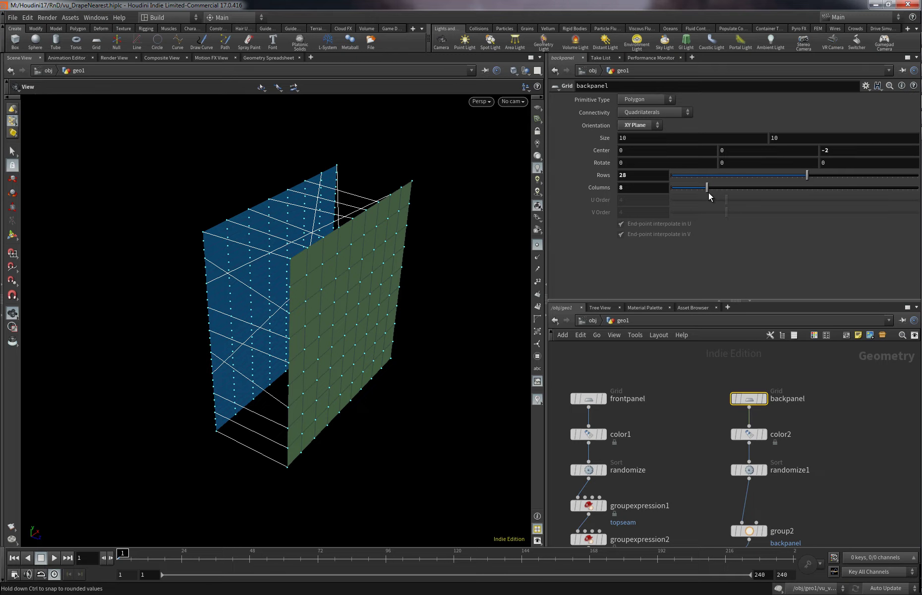
left_click_drag(708, 192, 766, 191)
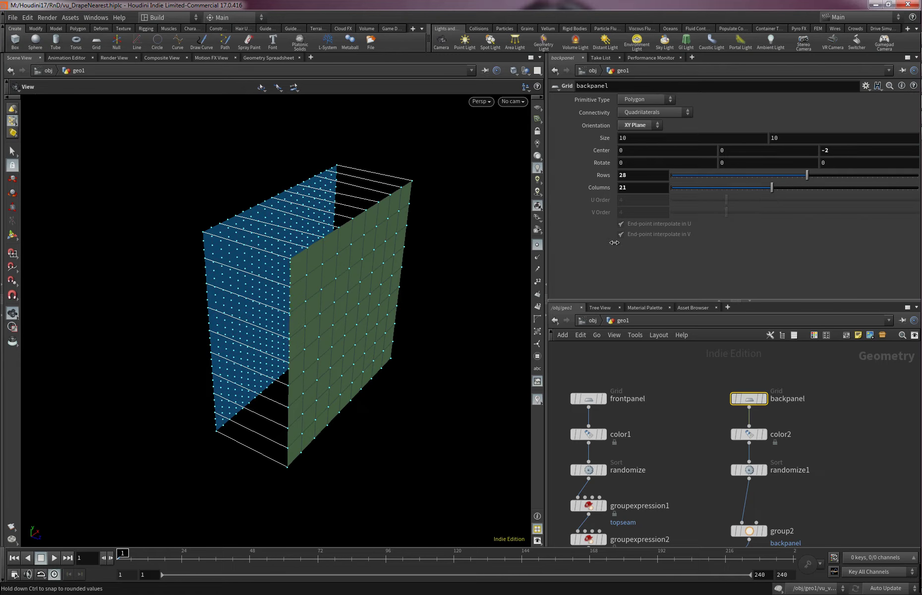
mouse_move(339, 259)
left_mouse_down("alt")
mouse_move(353, 261)
mouse_move(334, 264)
mouse_move(358, 249)
mouse_move(307, 254)
mouse_move(309, 241)
mouse_move(336, 291)
mouse_move(281, 259)
mouse_move(295, 300)
mouse_move(368, 285)
left_mouse_up("alt")
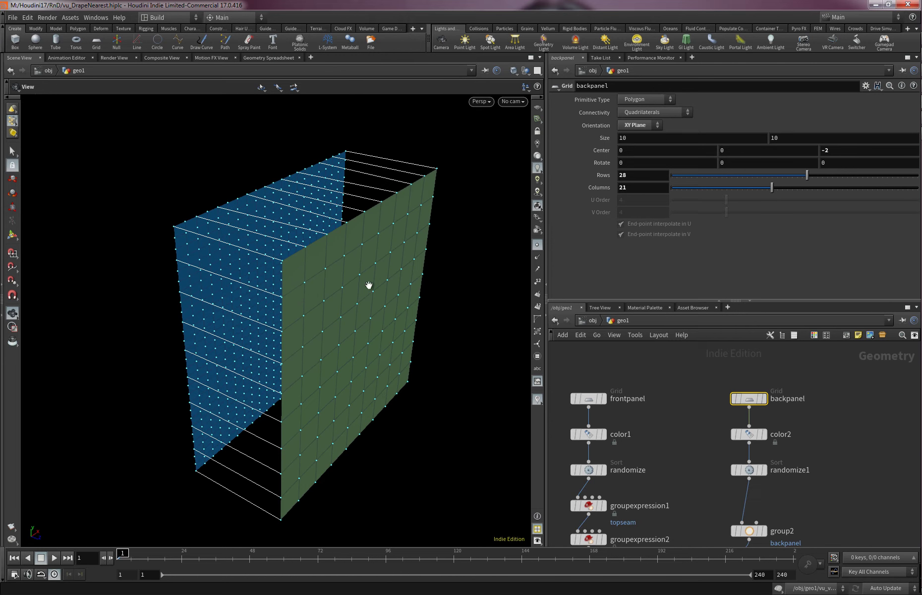
Settle the back panel grid at 21 rows by 21 columns and inspect the welded panels
left_click_drag(796, 182, 771, 181)
mouse_move(294, 372)
left_mouse_down()
mouse_move(217, 333)
mouse_move(309, 307)
mouse_move(272, 318)
mouse_move(267, 302)
mouse_move(295, 319)
mouse_move(260, 312)
mouse_move(299, 274)
mouse_move(367, 309)
mouse_move(362, 330)
mouse_move(278, 333)
mouse_move(282, 376)
mouse_move(306, 295)
mouse_move(283, 353)
mouse_move(327, 265)
left_mouse_up()
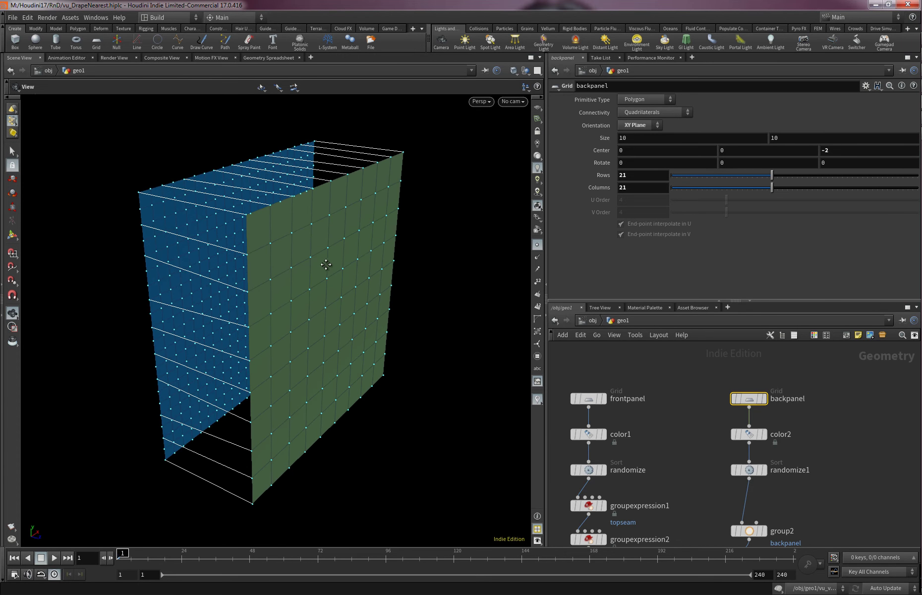
middle_click_drag(678, 484, 692, 330)
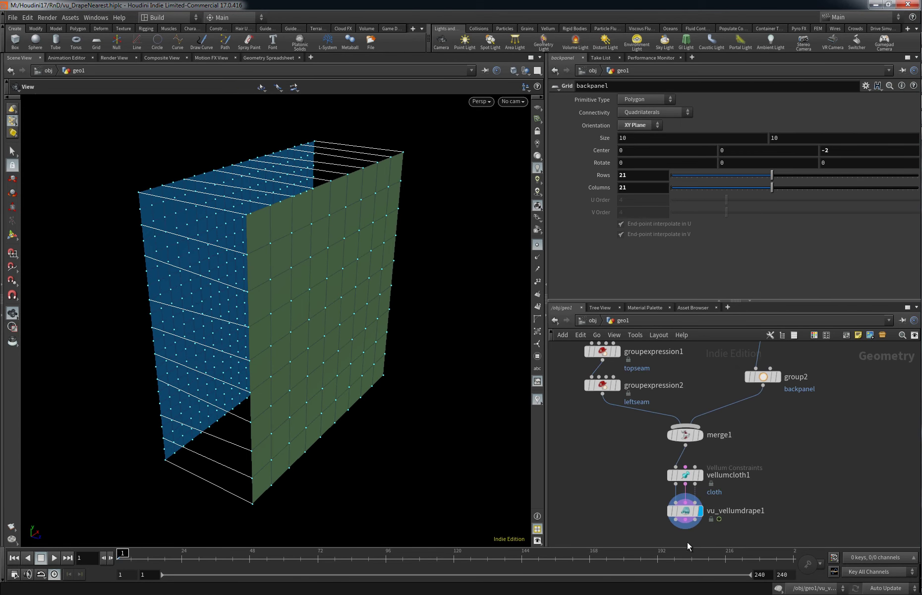
middle_click_drag(636, 494, 659, 427)
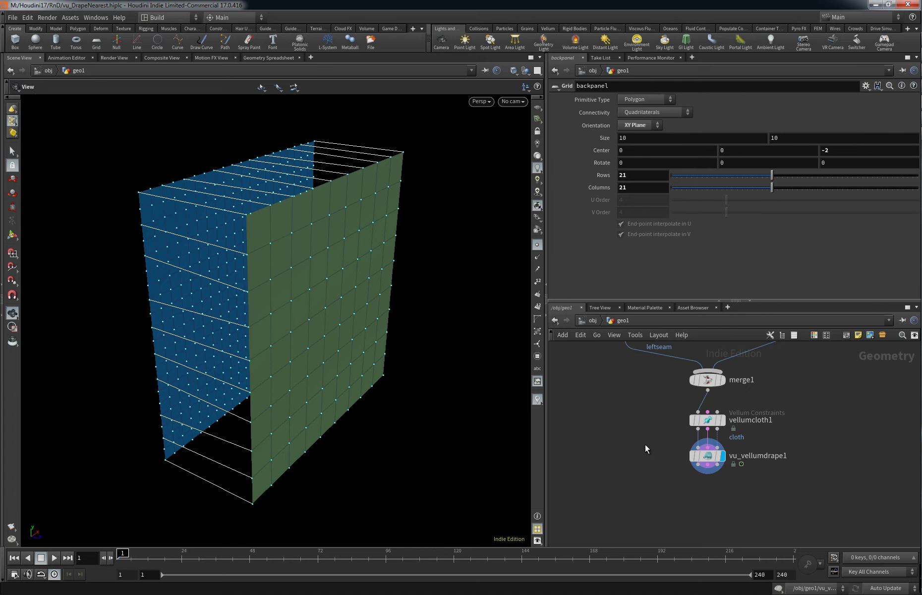